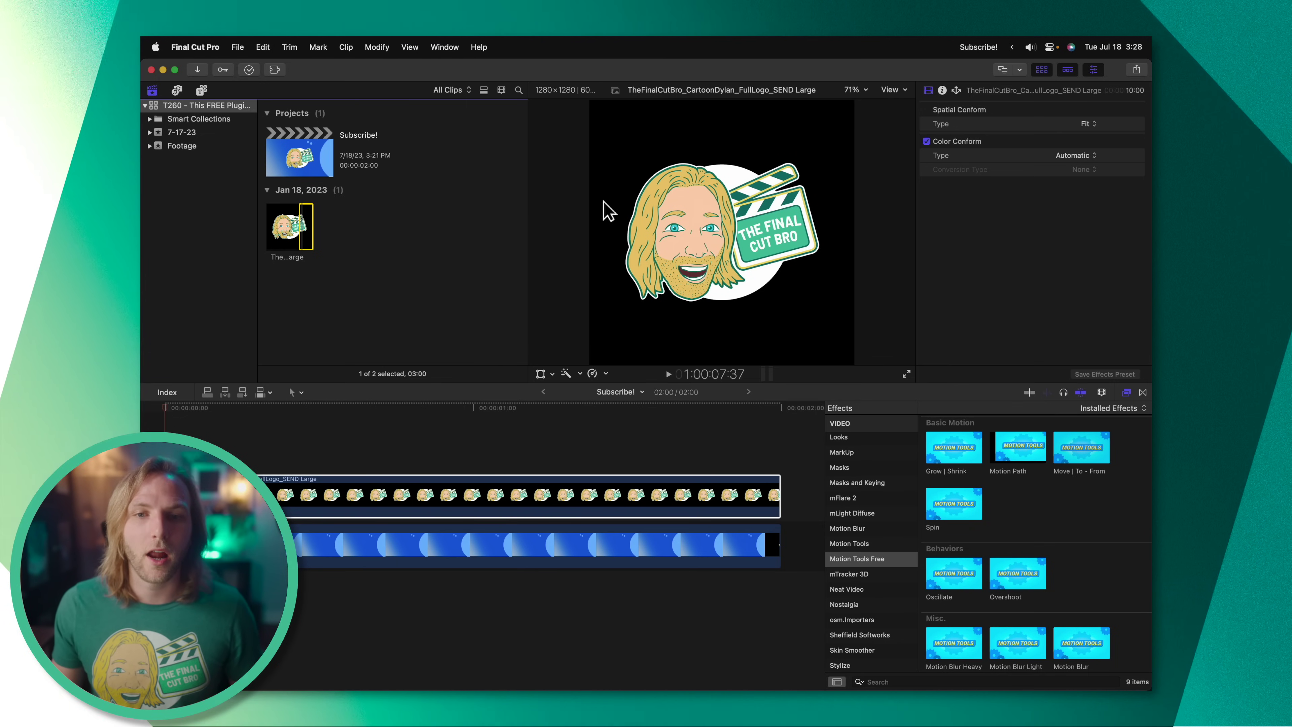
Create a compound clip from the logo clip, keeping the default name 'Subscribe! Clip'
click(207, 408)
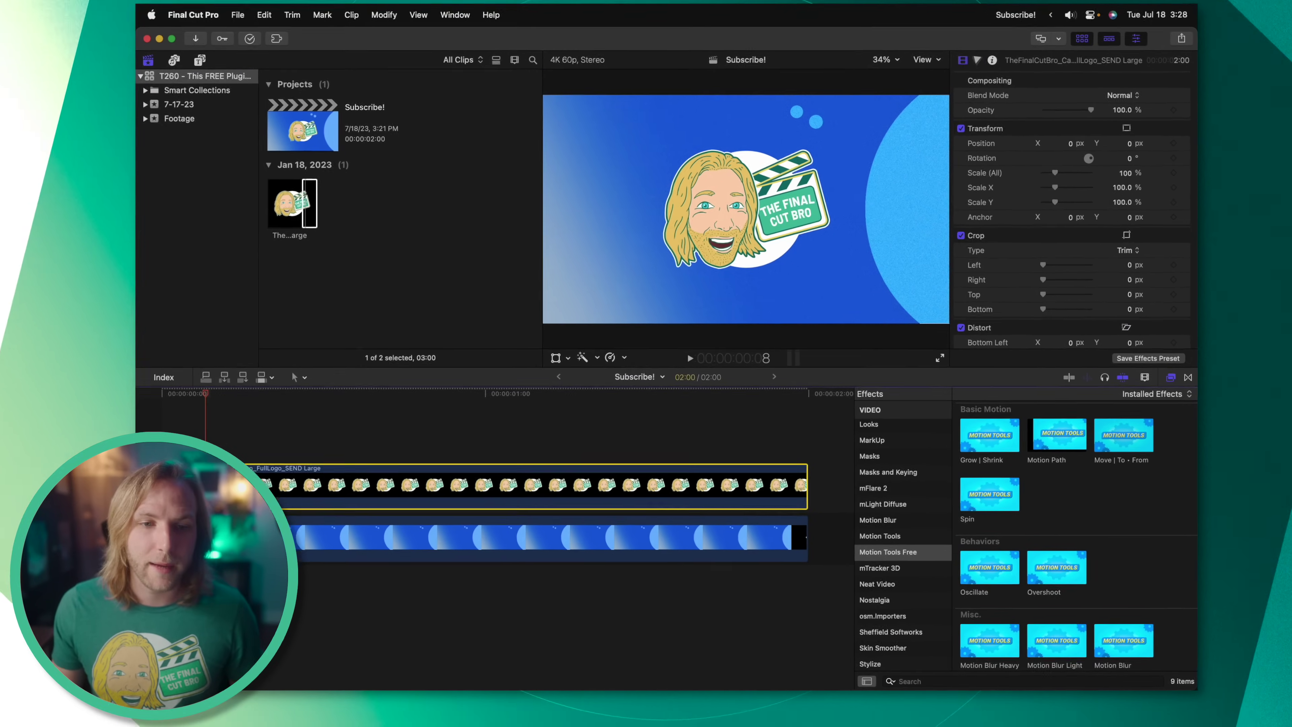
right_click(223, 488)
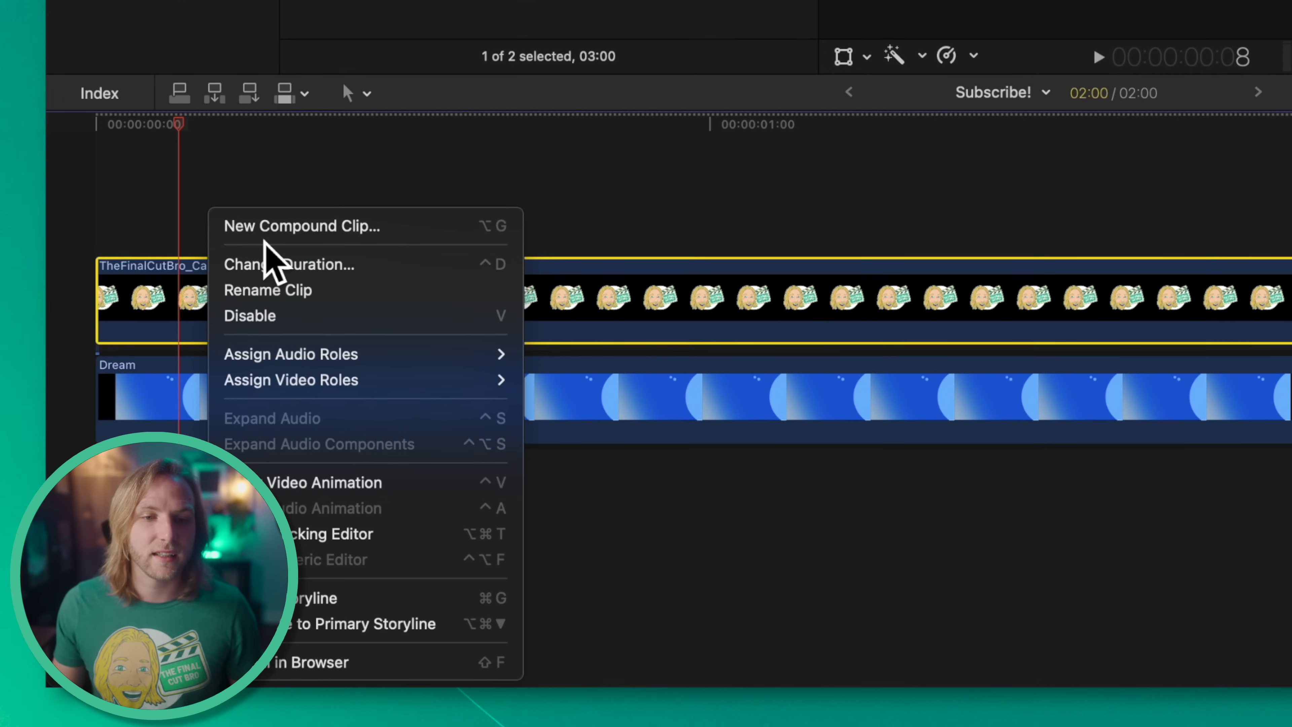
click(261, 230)
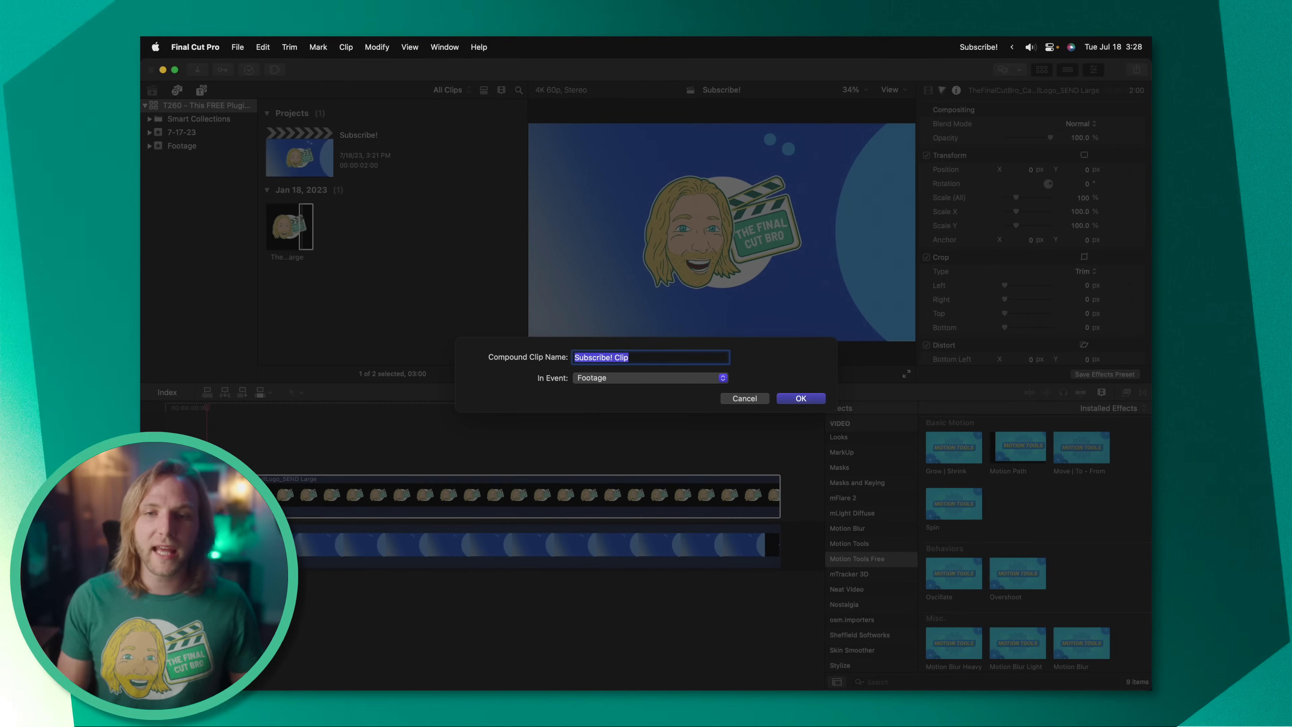
key(Return)
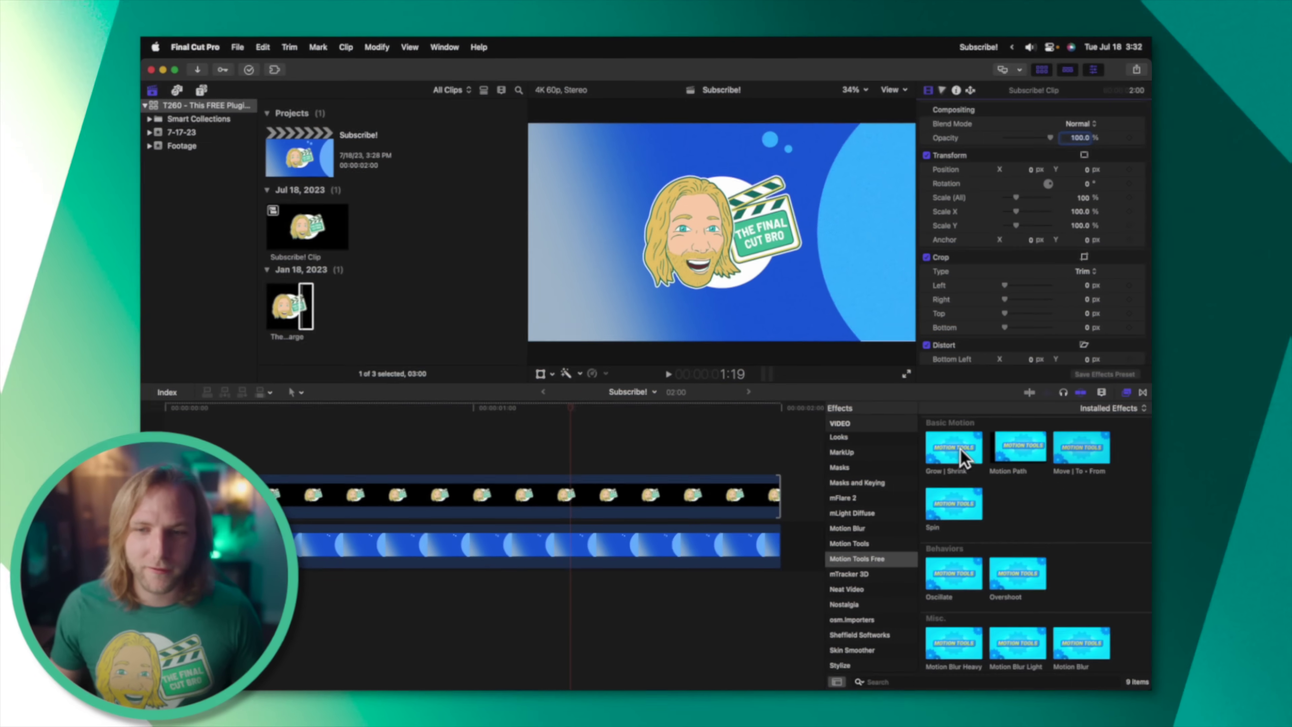
Apply Grow | Shrink to the Subscribe! Clip and set Scale To to 50%
drag(954, 448, 639, 494)
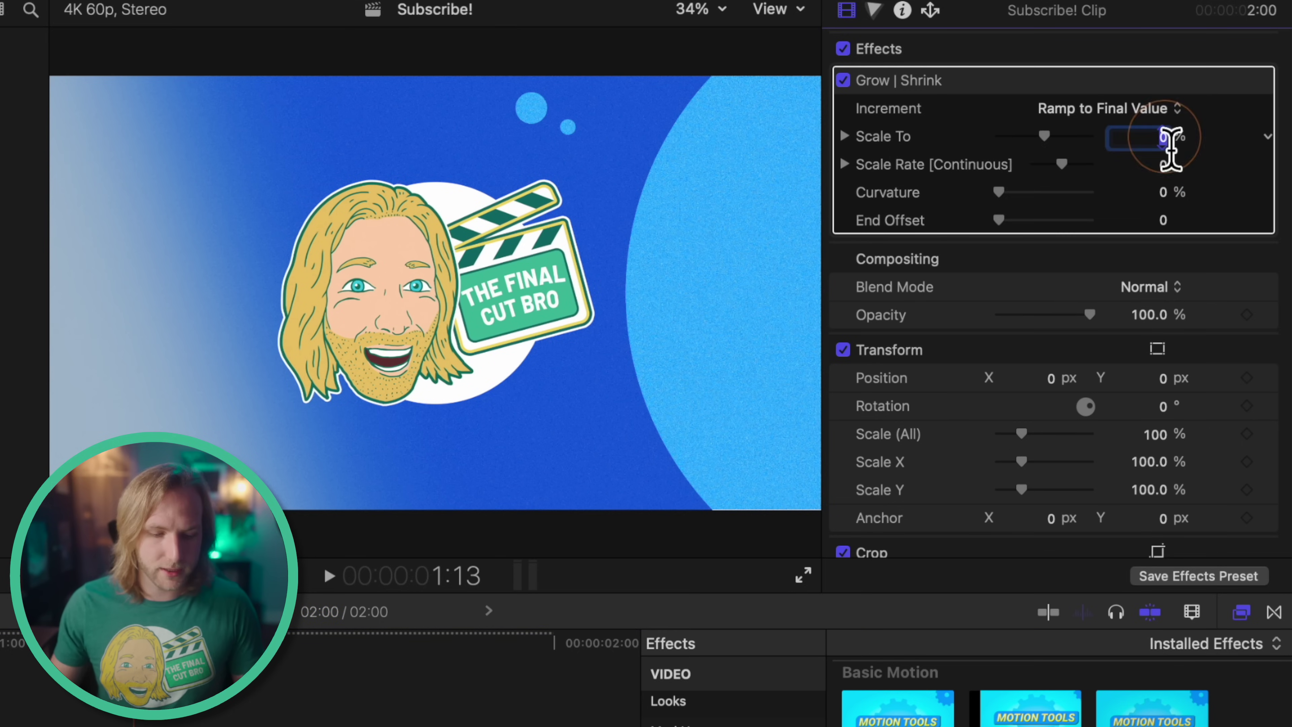
text(50)
key(Return)
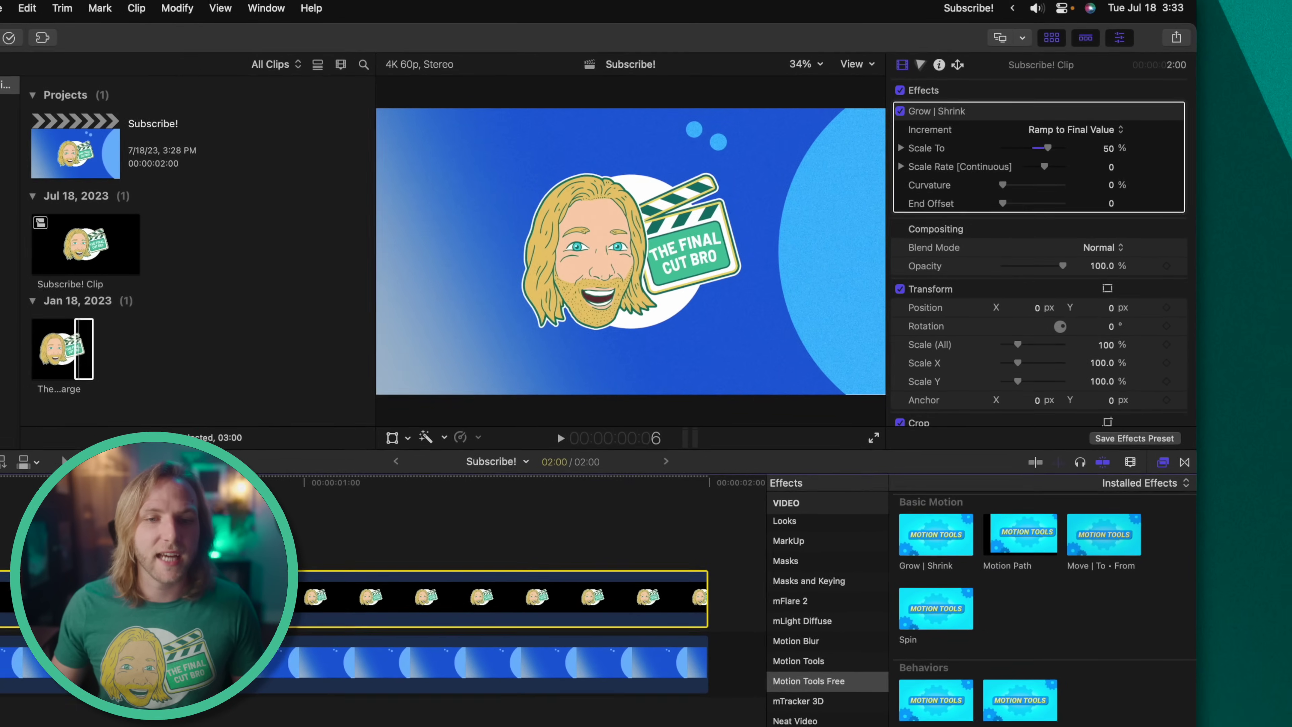
click(287, 427)
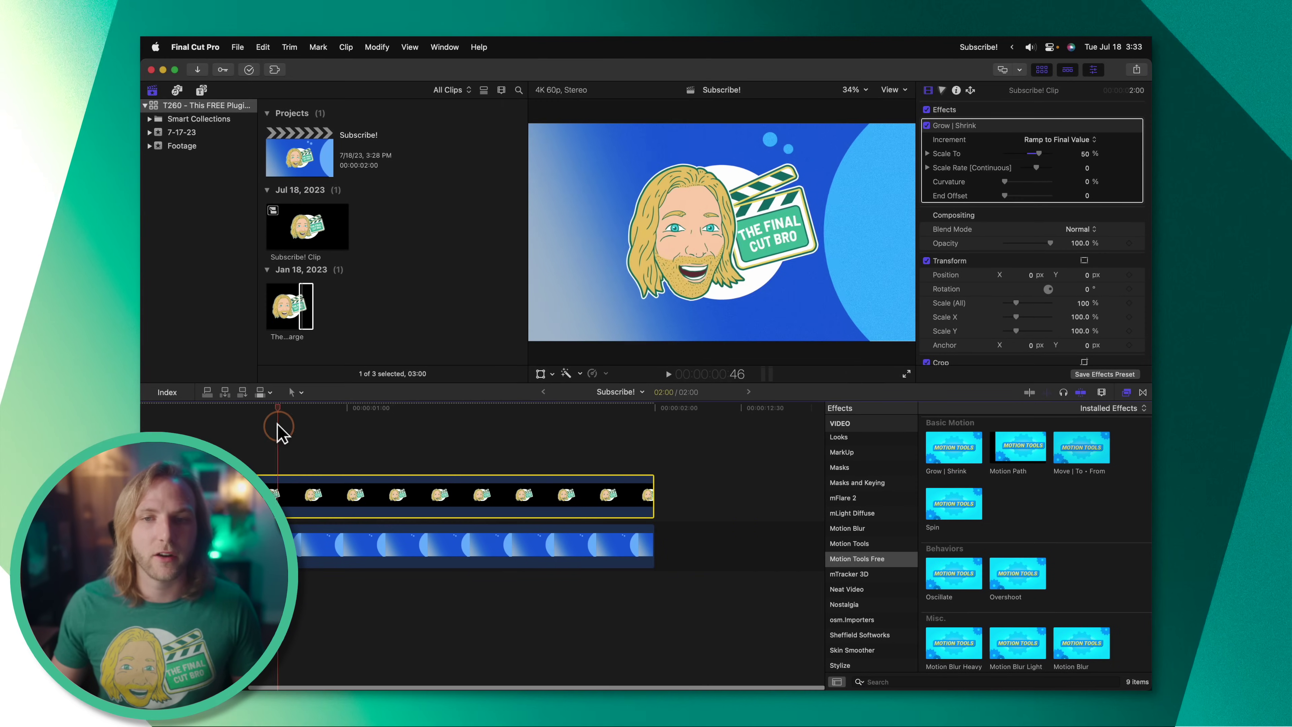
key(Home)
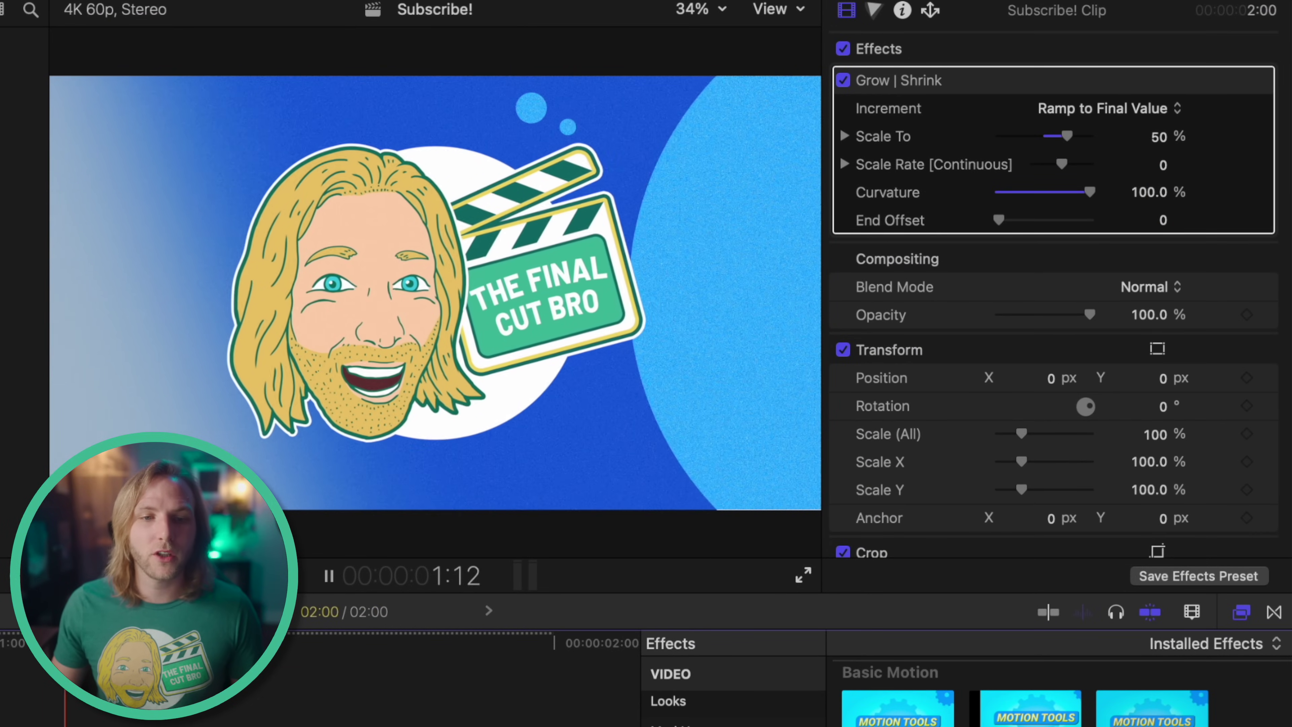
Raise the Grow | Shrink End Offset to 383 and preview the scaling animation
key(space)
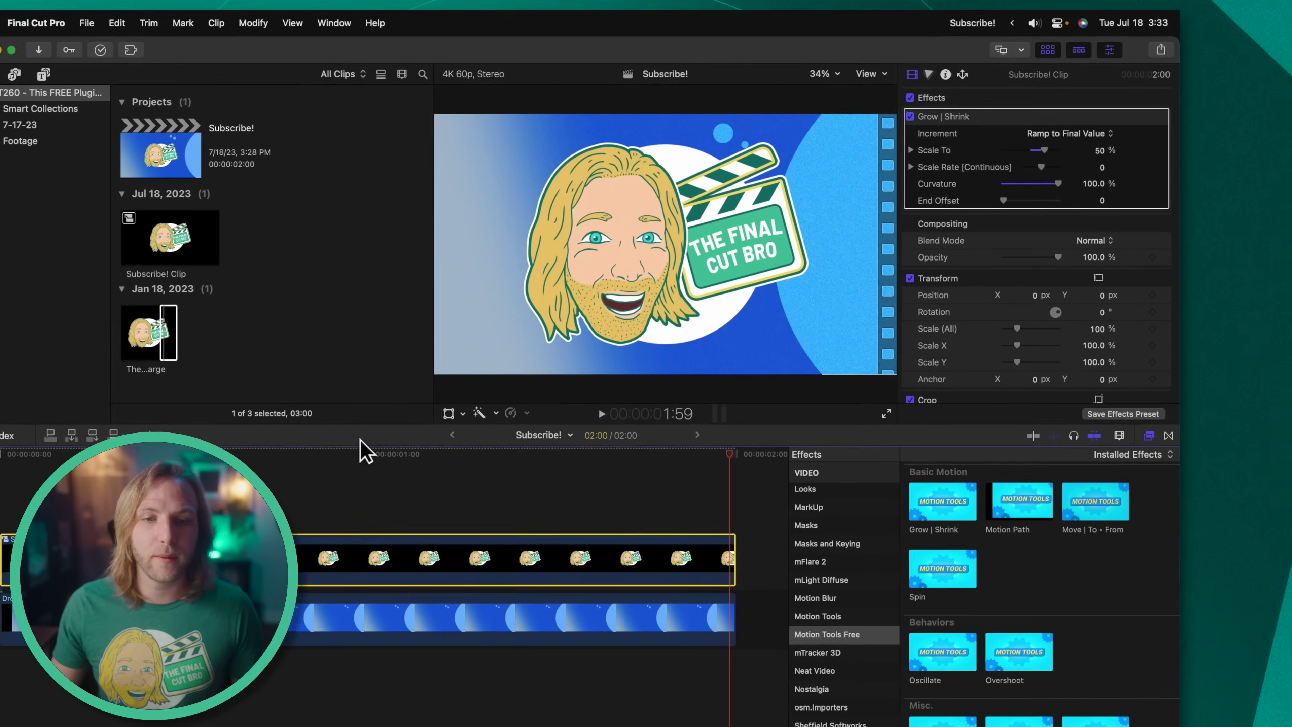
click(470, 418)
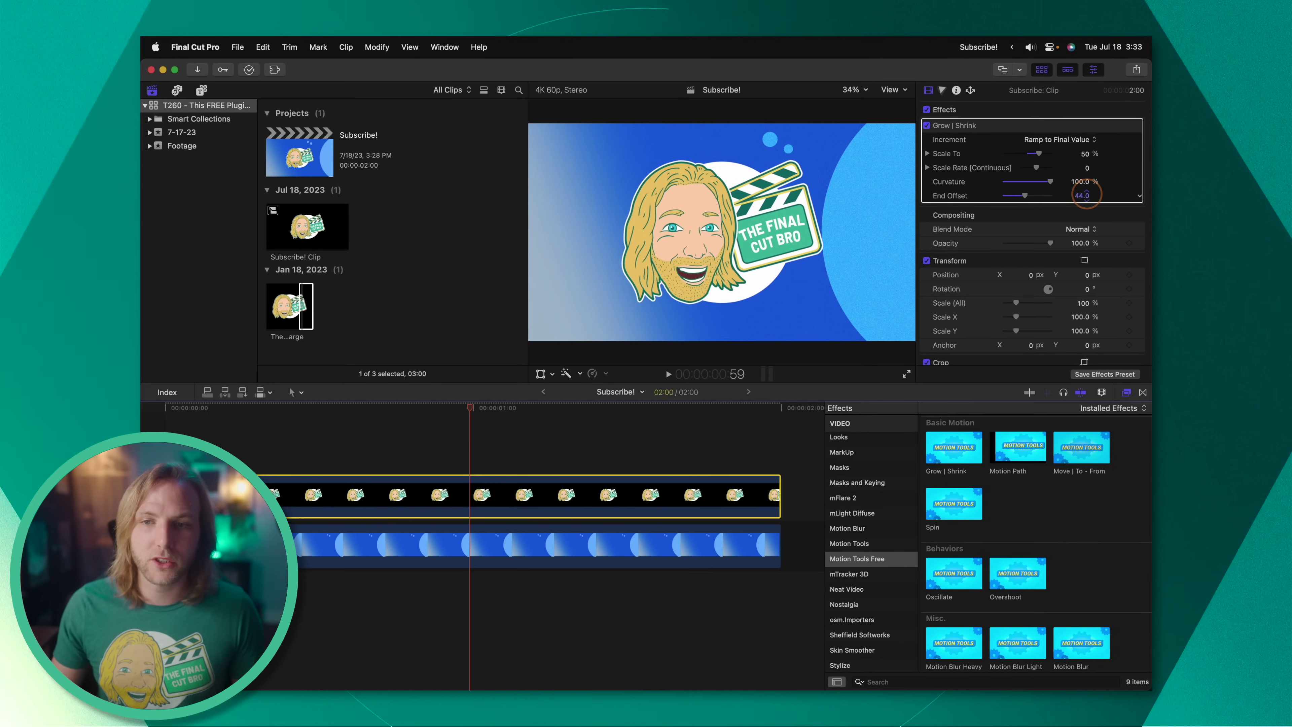
drag(1086, 195, 1088, 183)
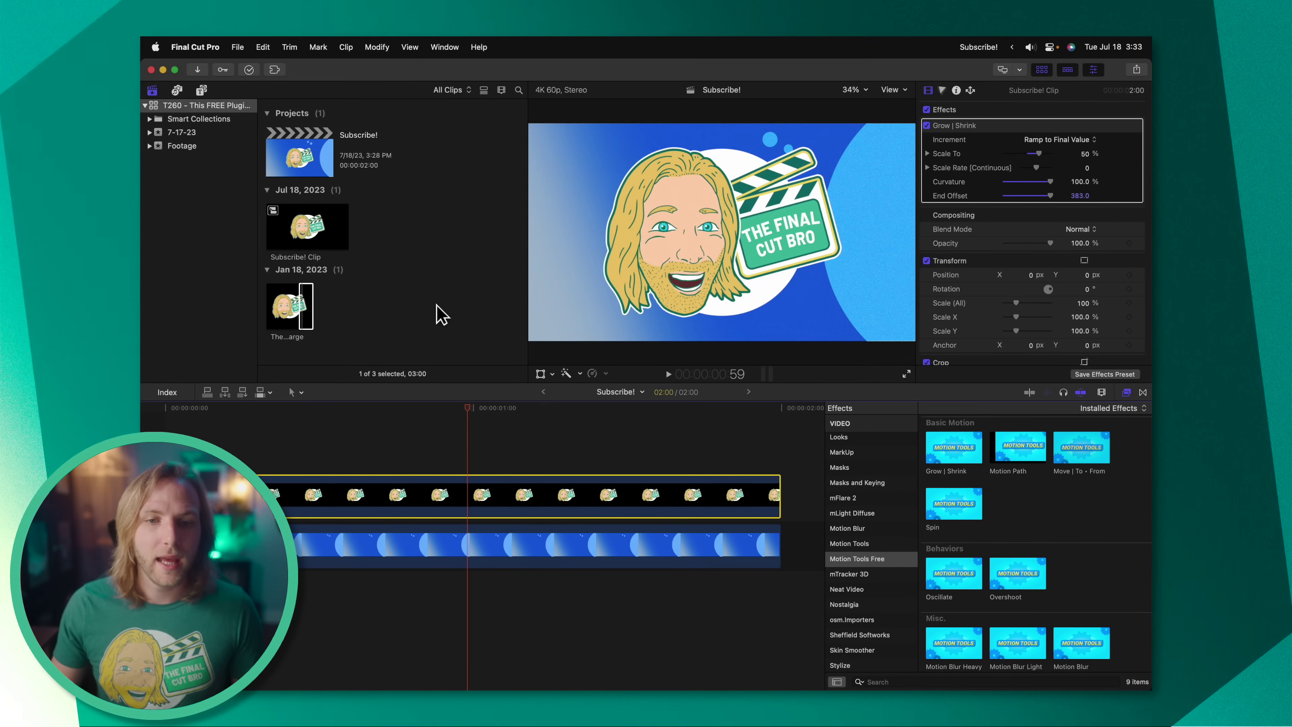
key(space)
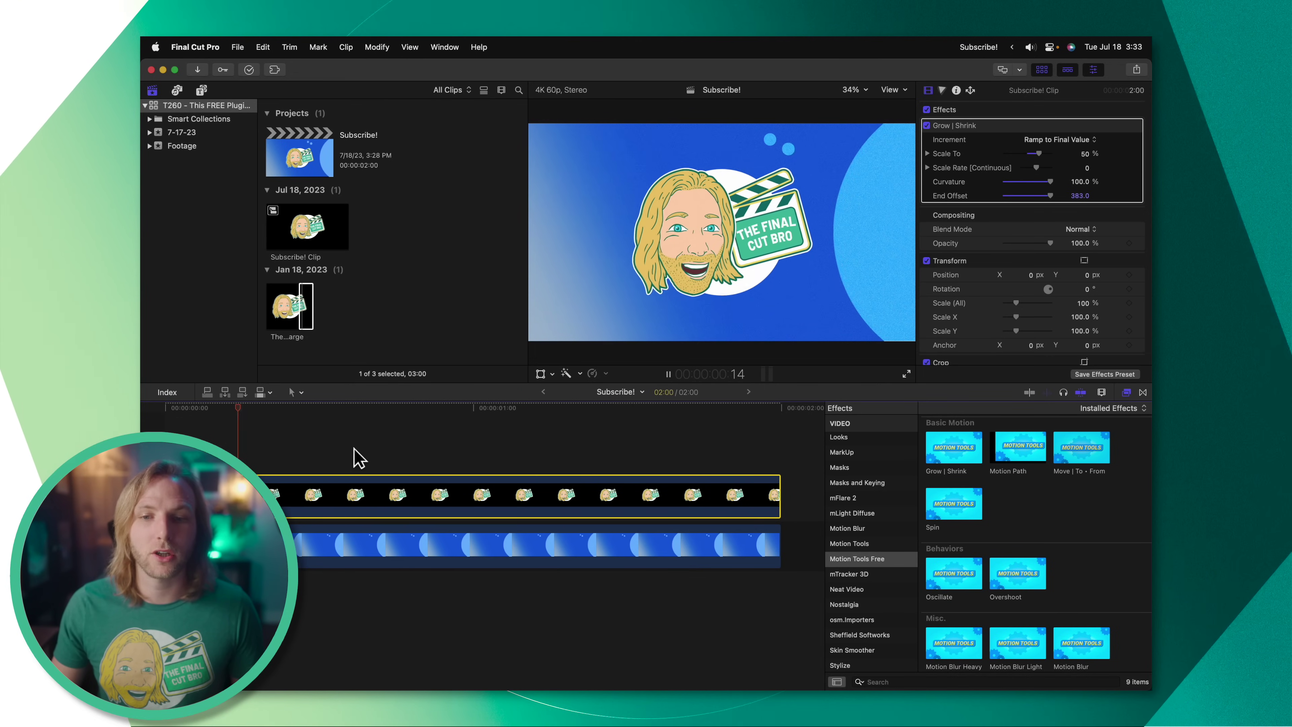
key(space)
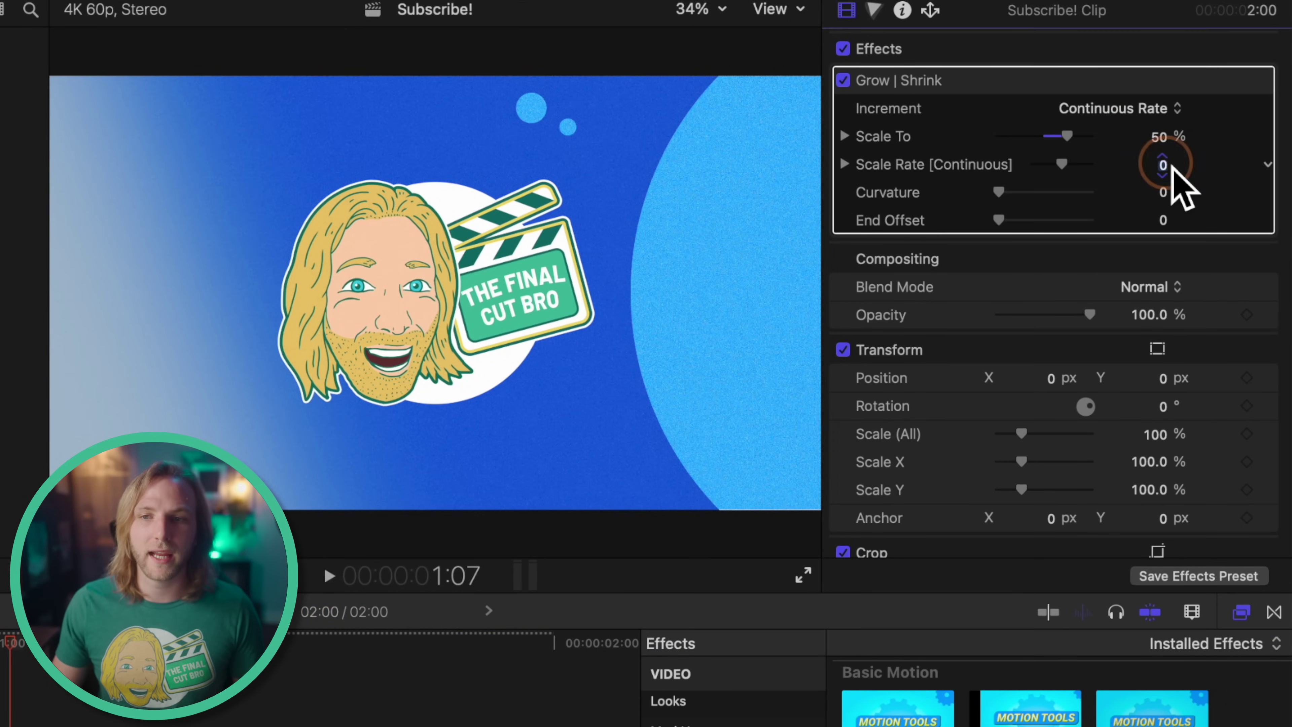
Enter a Scale Rate of 10 and play from the start to watch continuous growth
text(10)
key(Return)
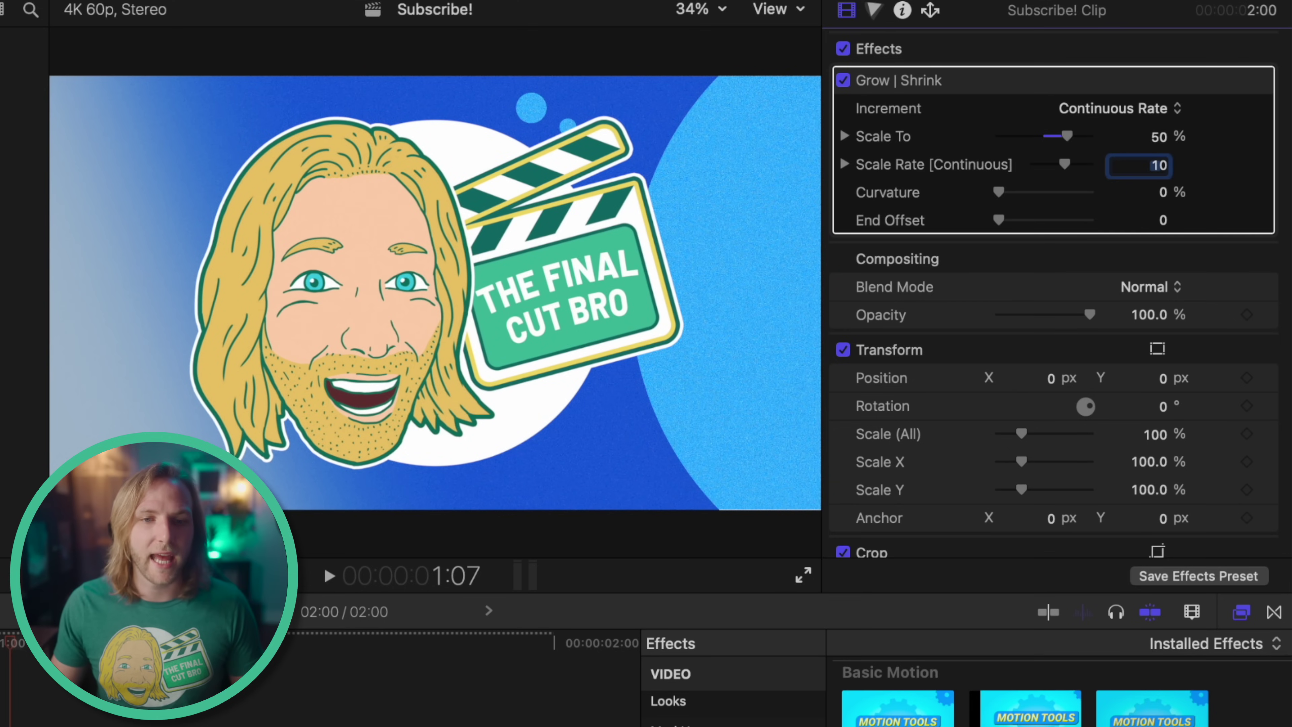
key(Home)
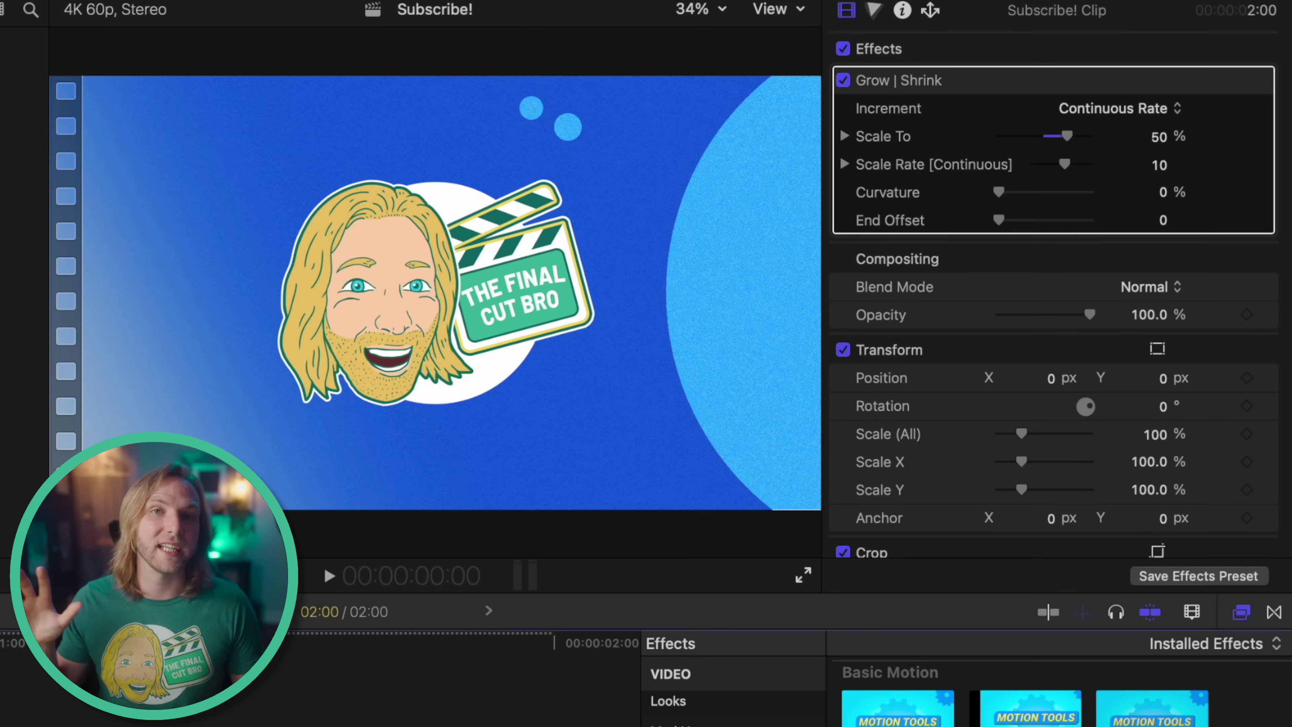
key(space)
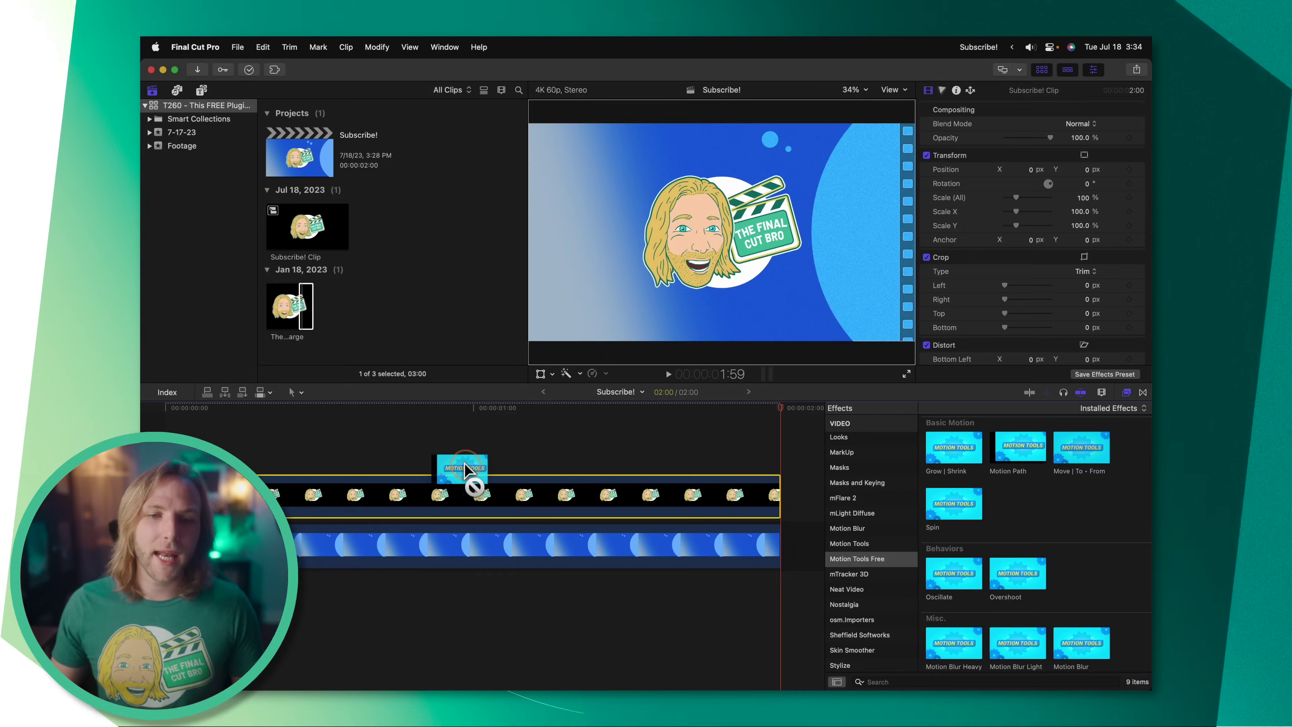
Apply Motion Path to the logo clip and move point A up-left to (-0.44, 0.18)
drag(473, 483, 463, 496)
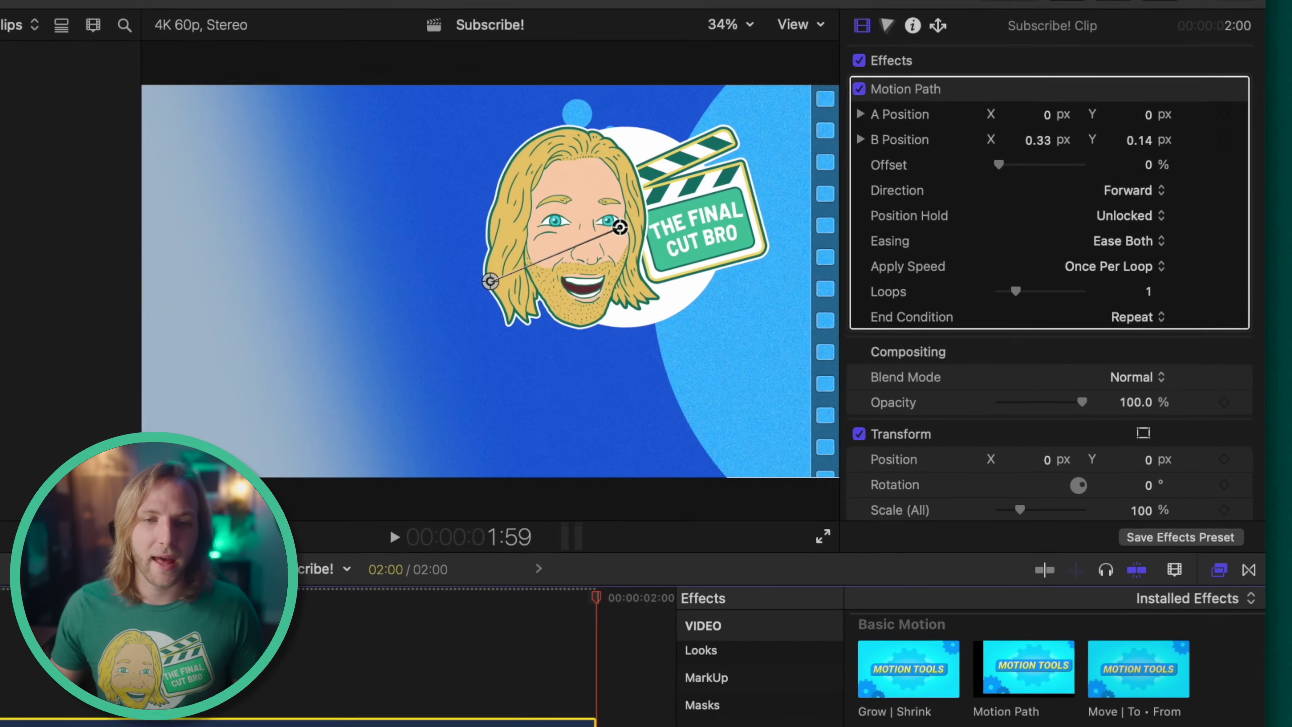
key(Home)
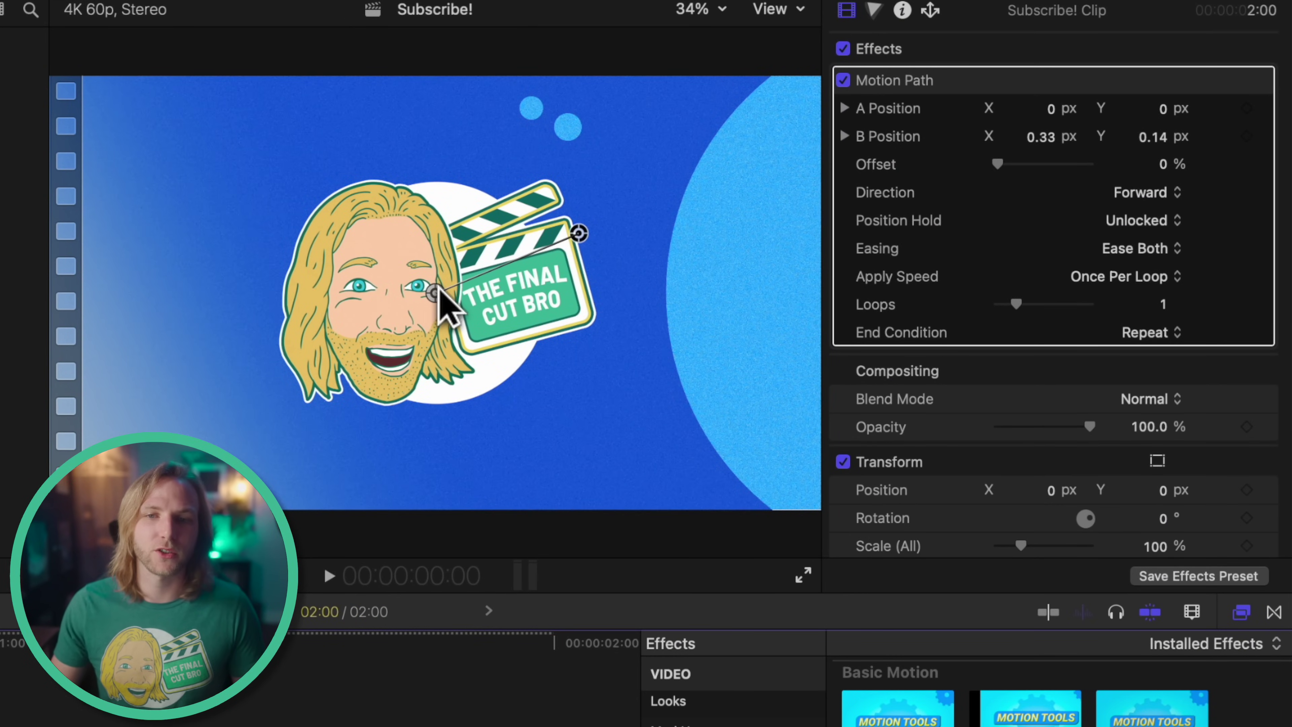
drag(438, 293, 249, 236)
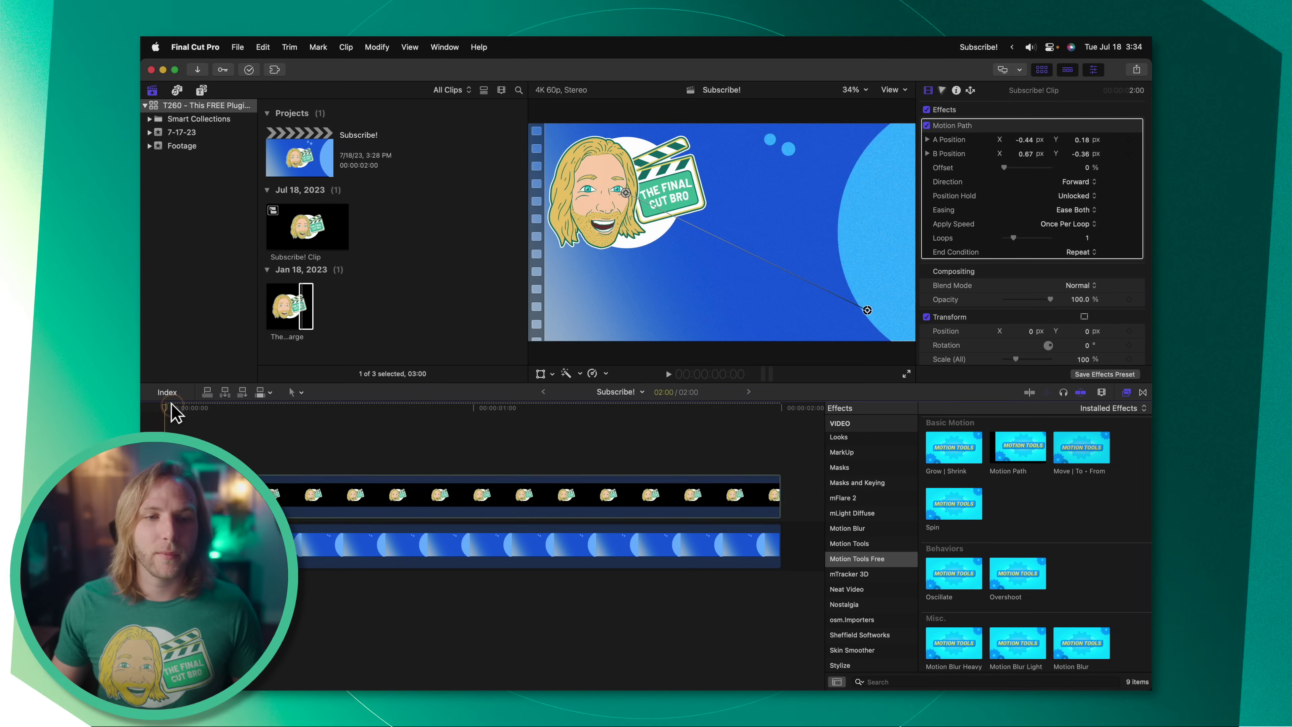
click(174, 412)
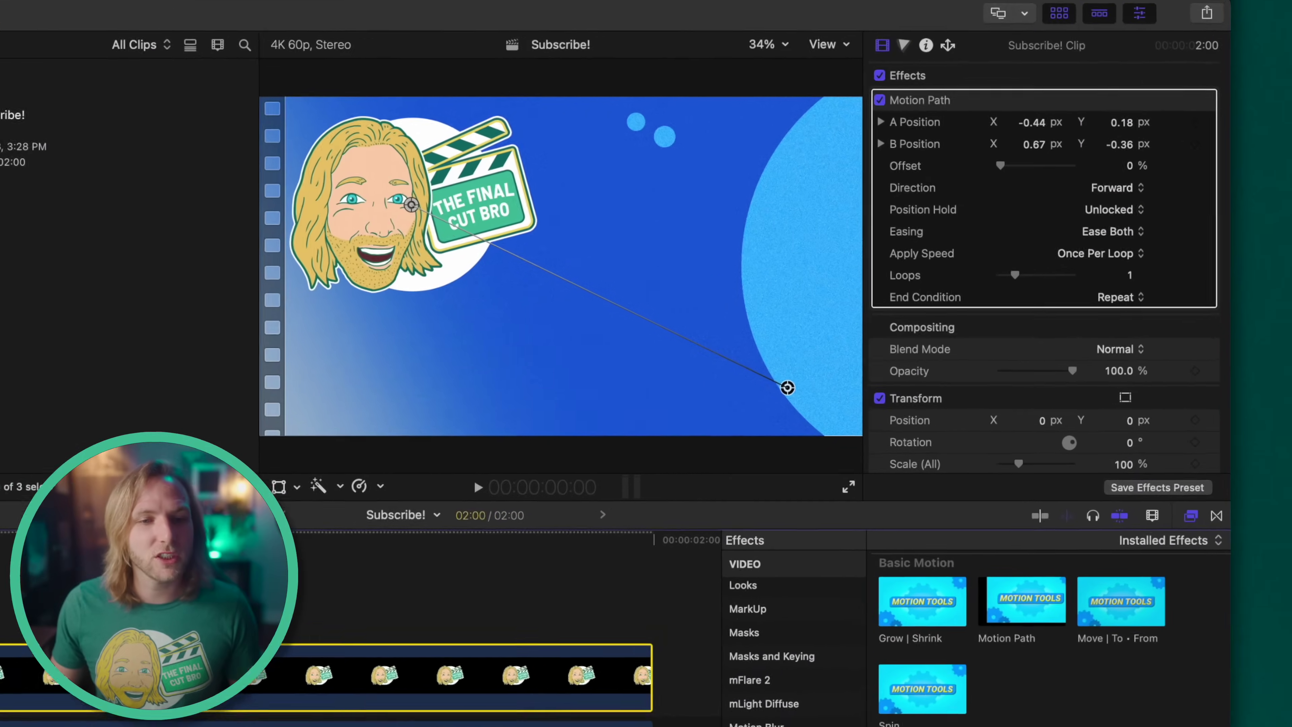
Reverse the Motion Path direction and move point B up-left to (0.21, -0.07)
key(space)
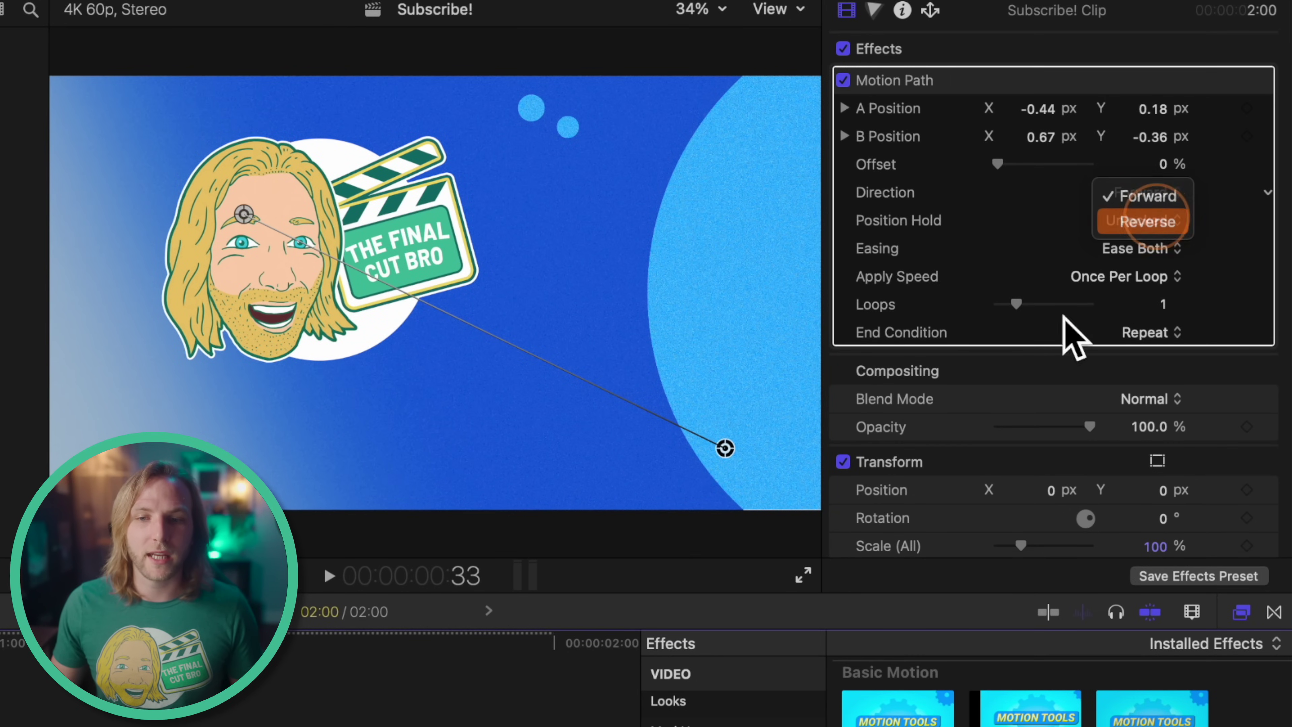
click(1148, 222)
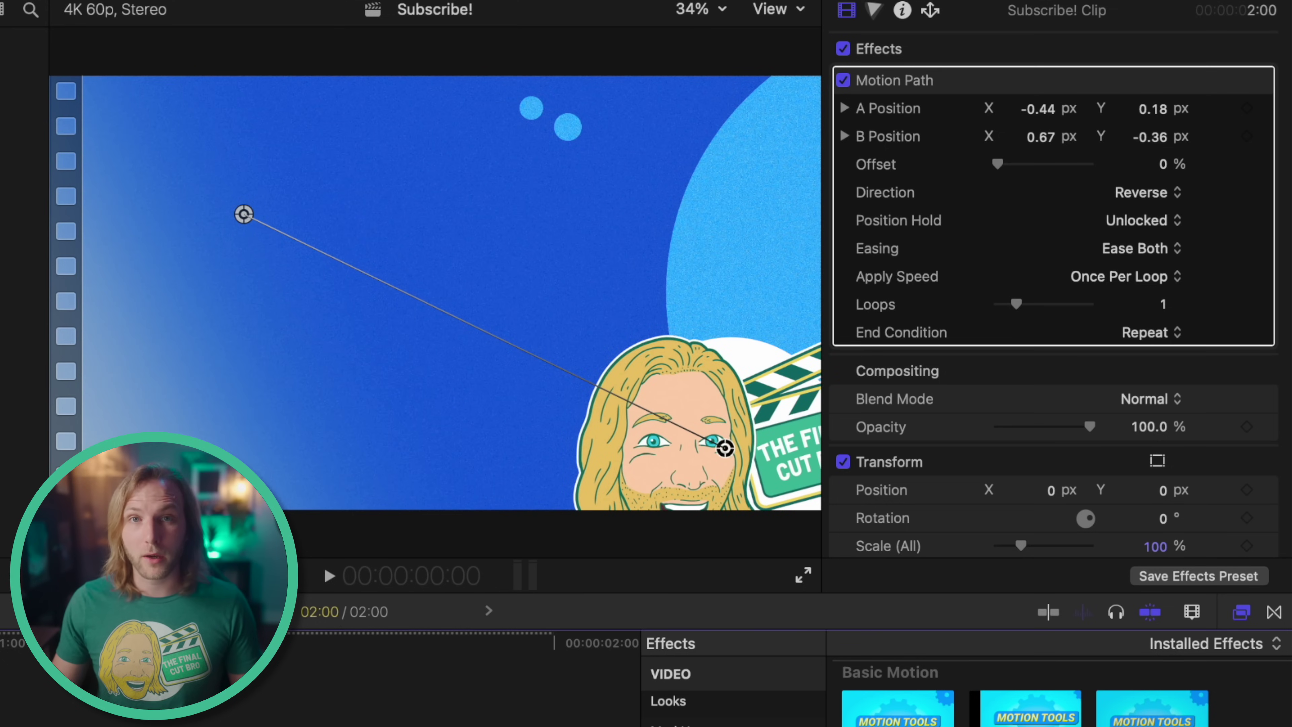
key(space)
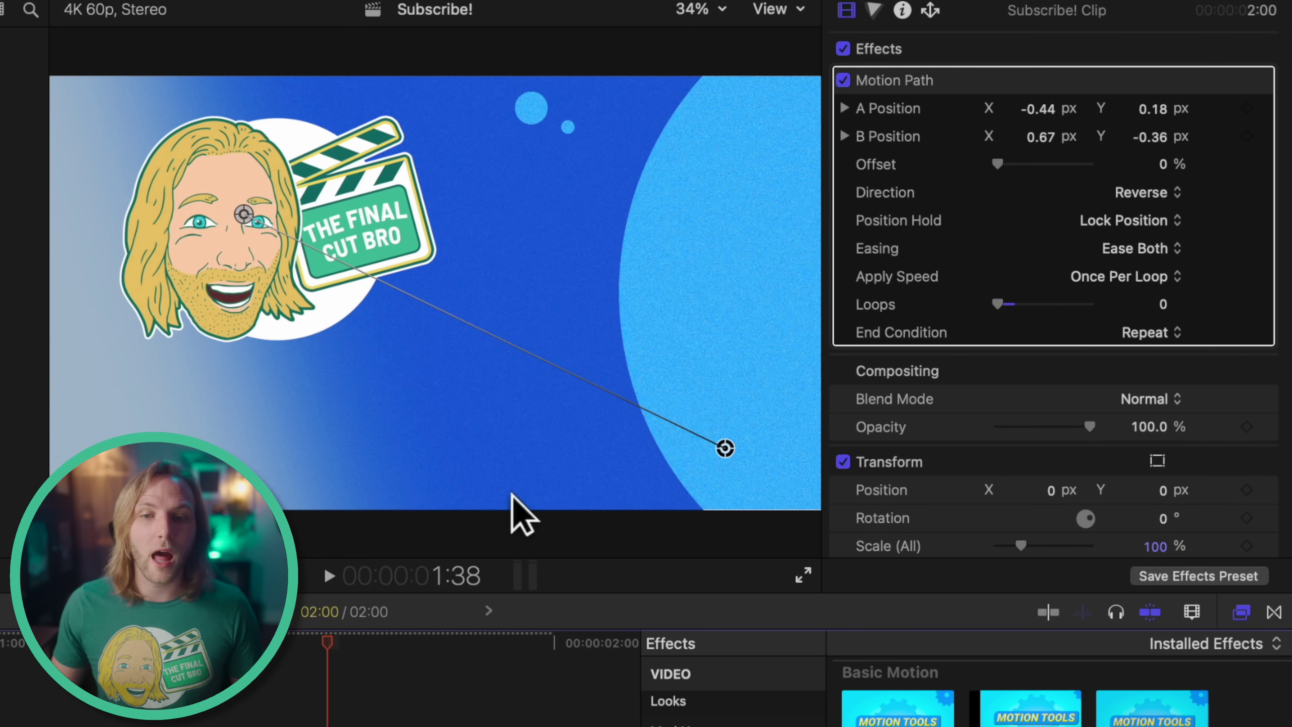
drag(714, 448, 519, 324)
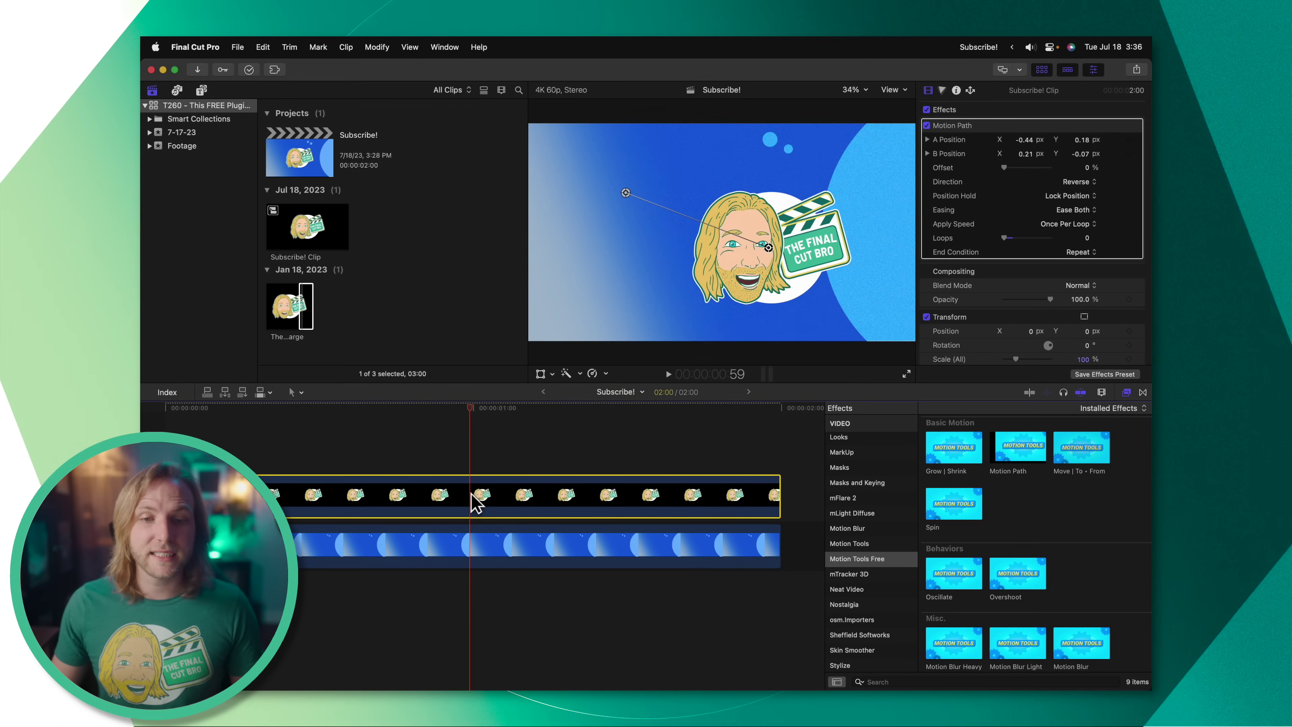
Blade the logo clip at the playhead and set the first part's path to Forward, Unlocked
key(alt+])
click(291, 407)
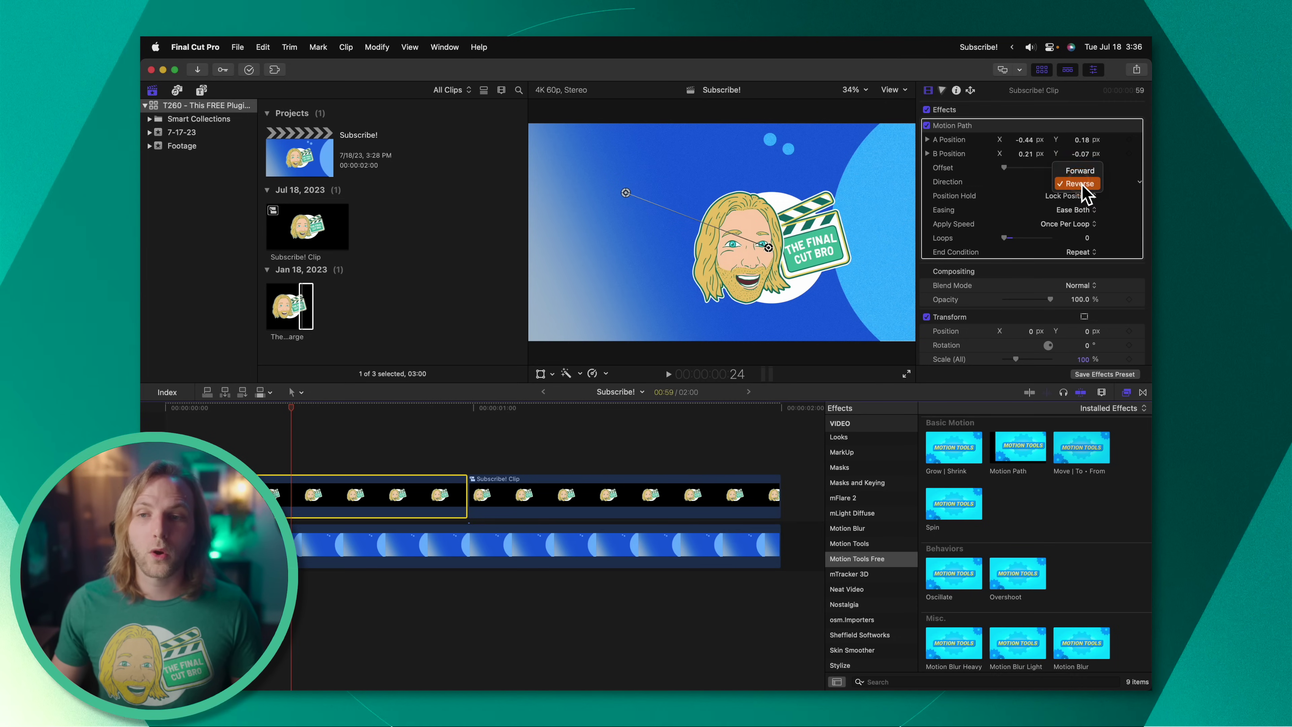
click(1072, 181)
click(1065, 203)
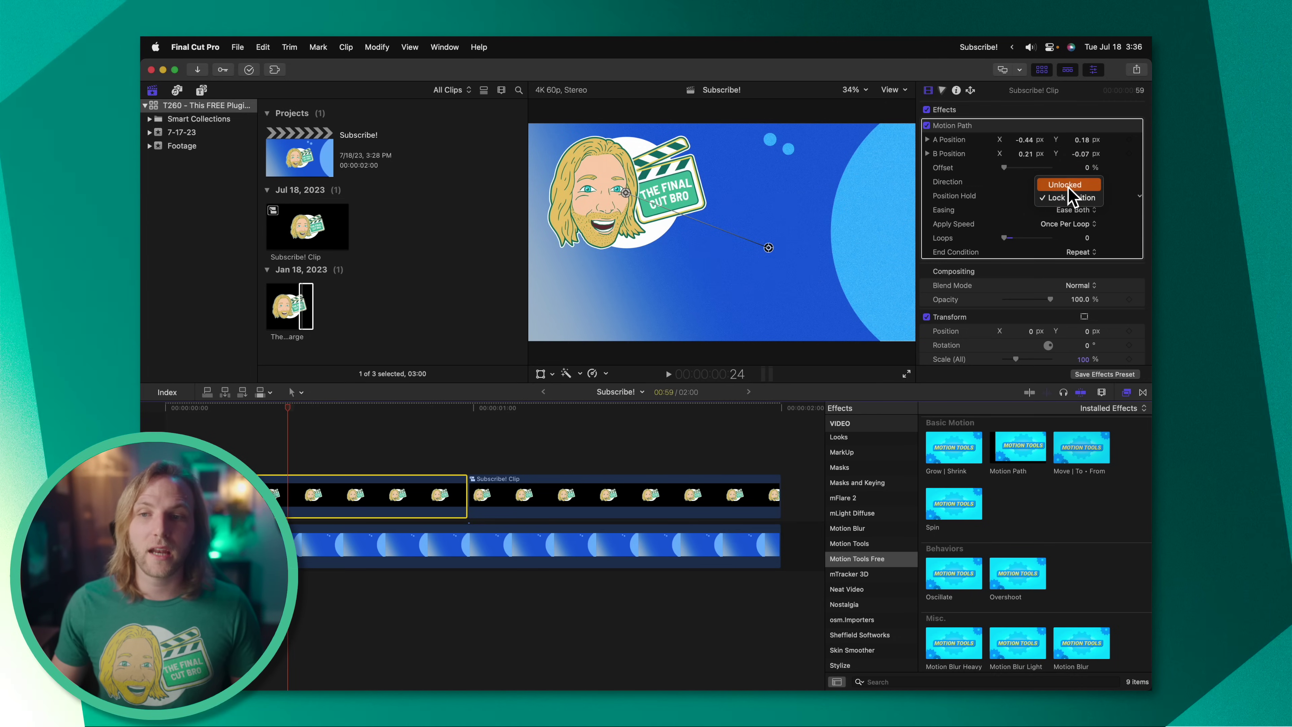
key(space)
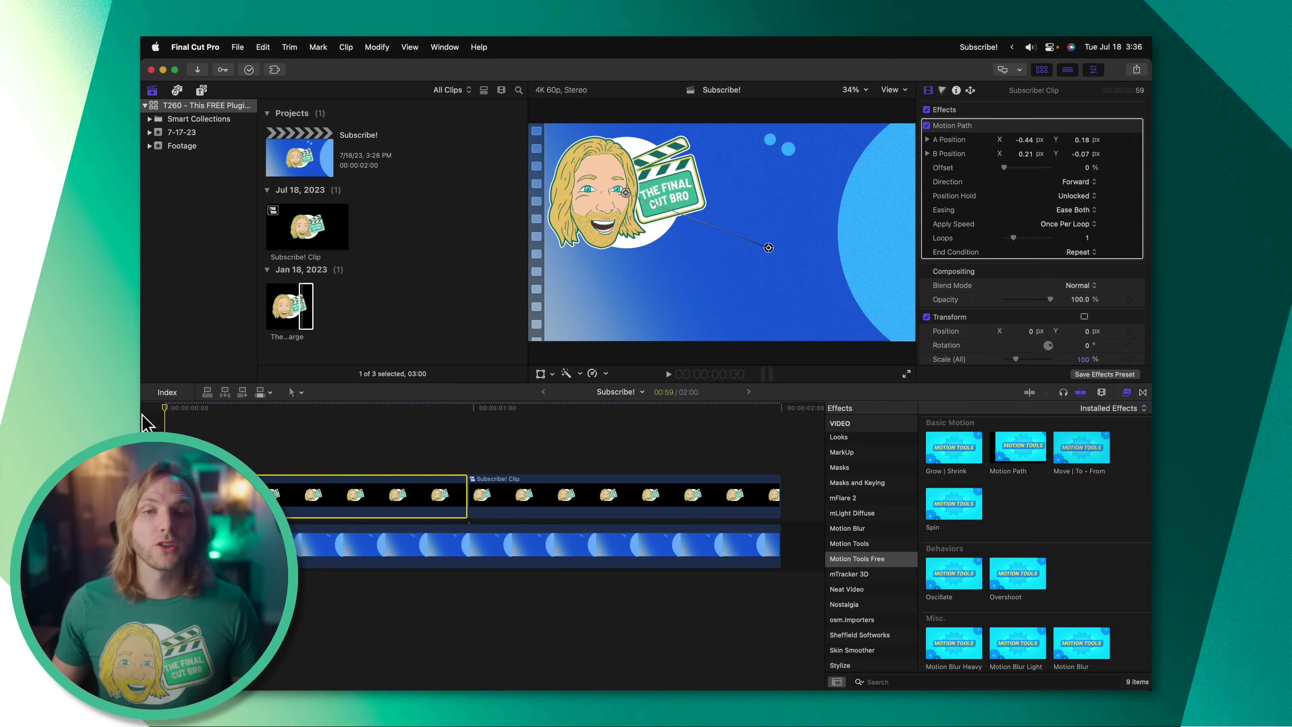
Shift the later part's Motion Path A point slightly up-right and preview it
click(179, 407)
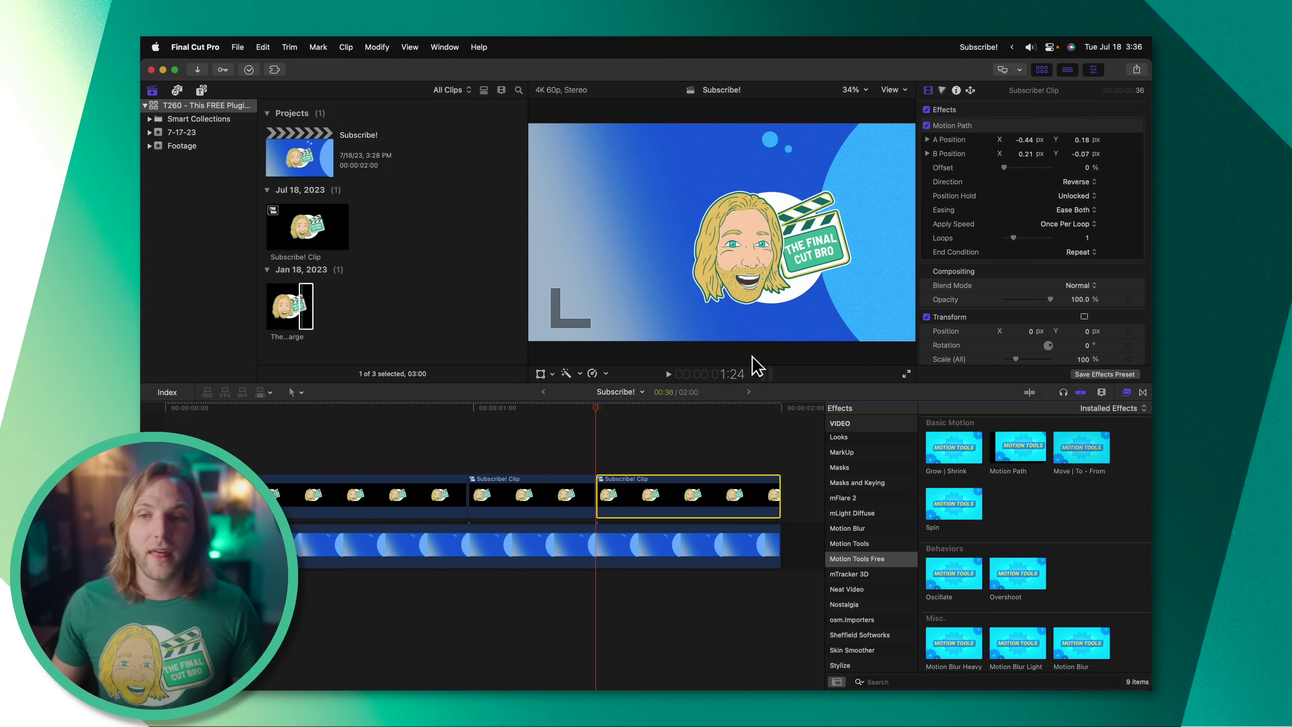
click(989, 125)
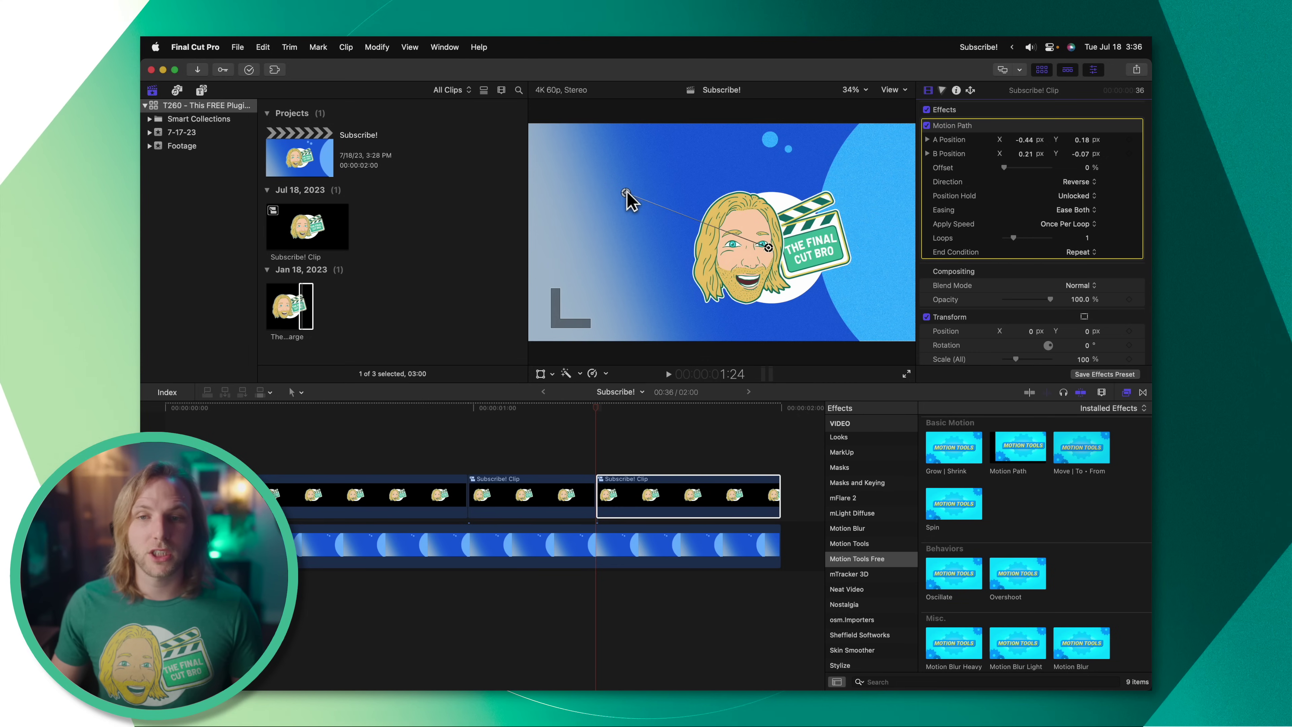
drag(627, 198, 636, 196)
key(space)
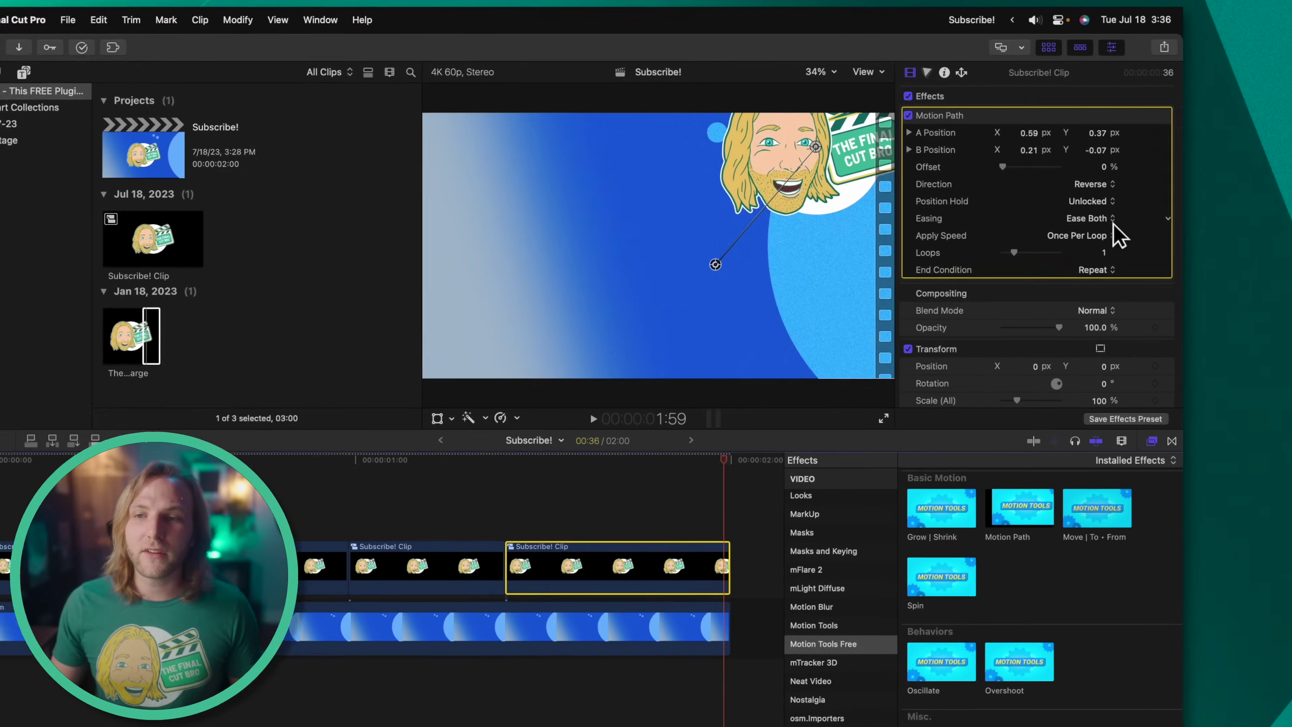
Keep Ease Both easing and spread 10 path loops over the entire duration
click(1105, 220)
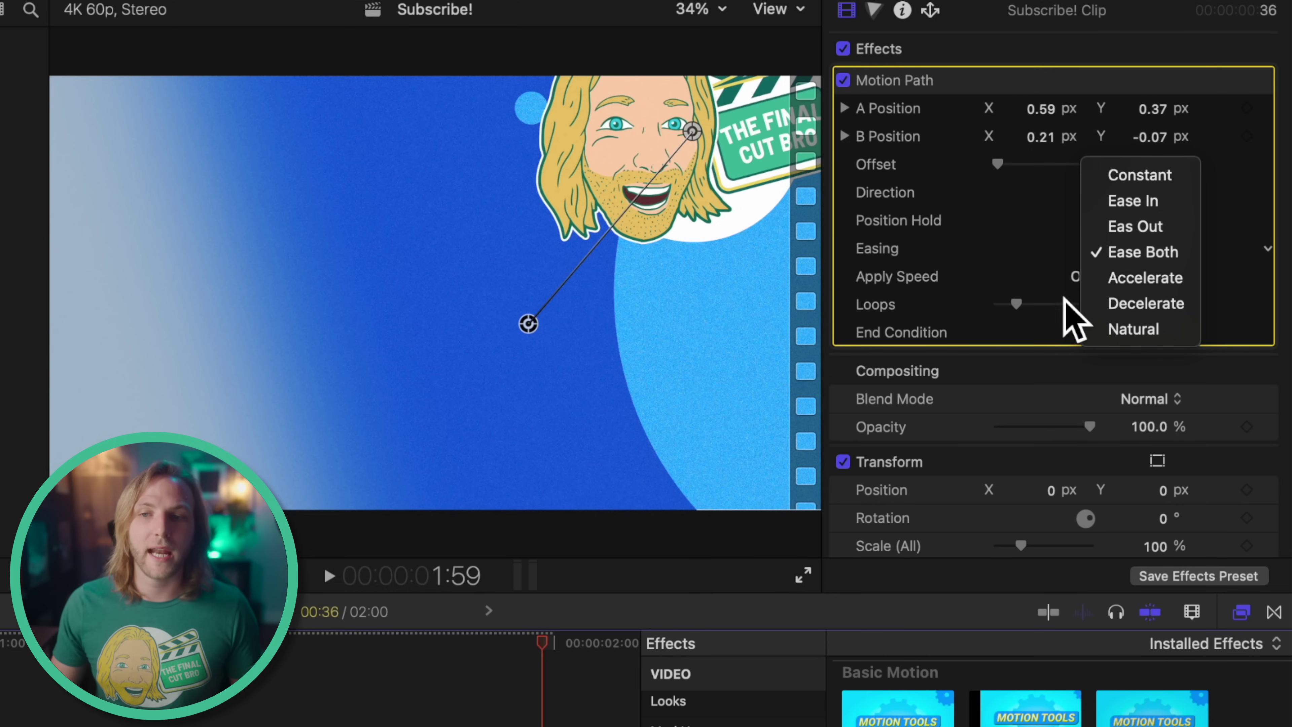
click(1014, 272)
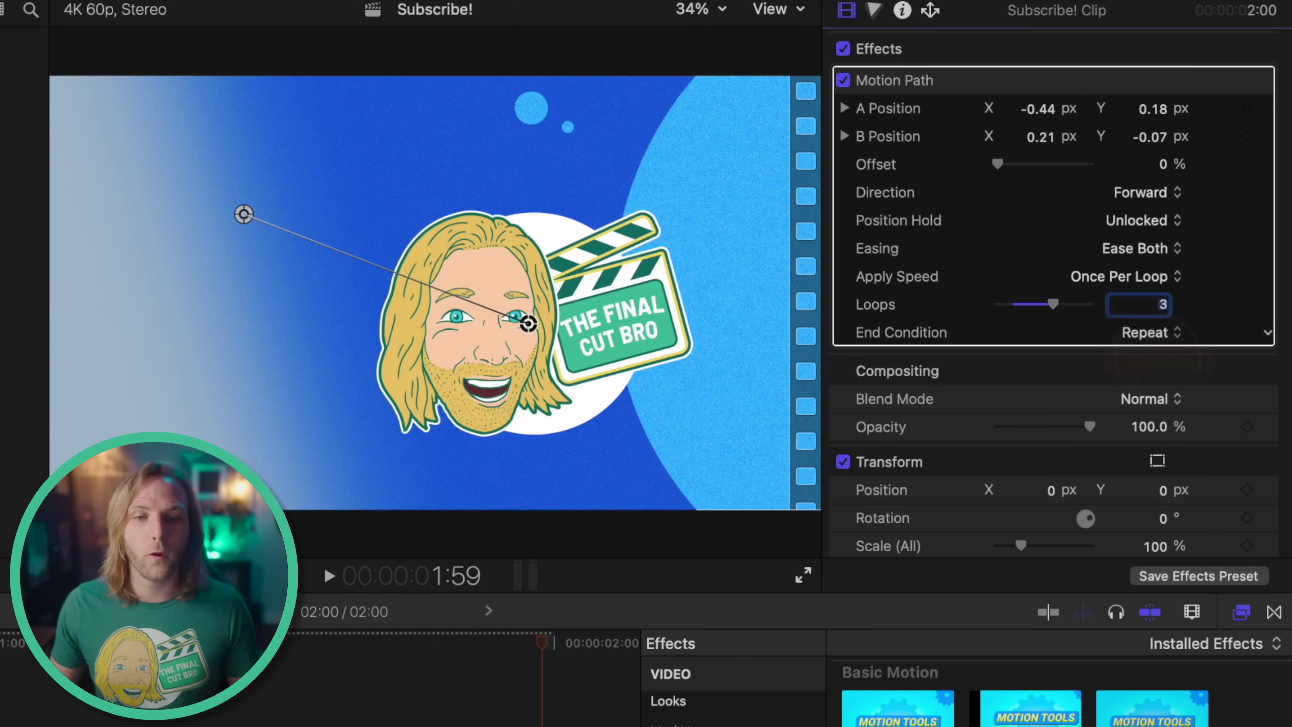
key(space)
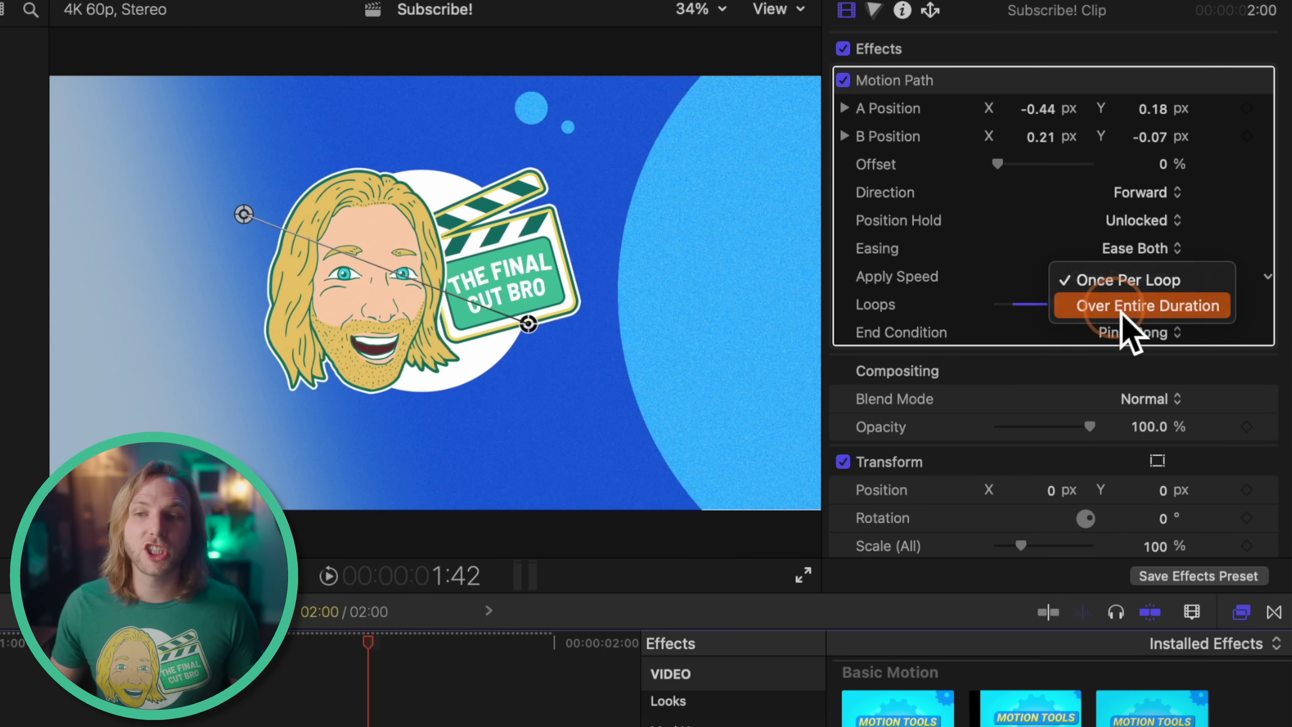
click(1122, 307)
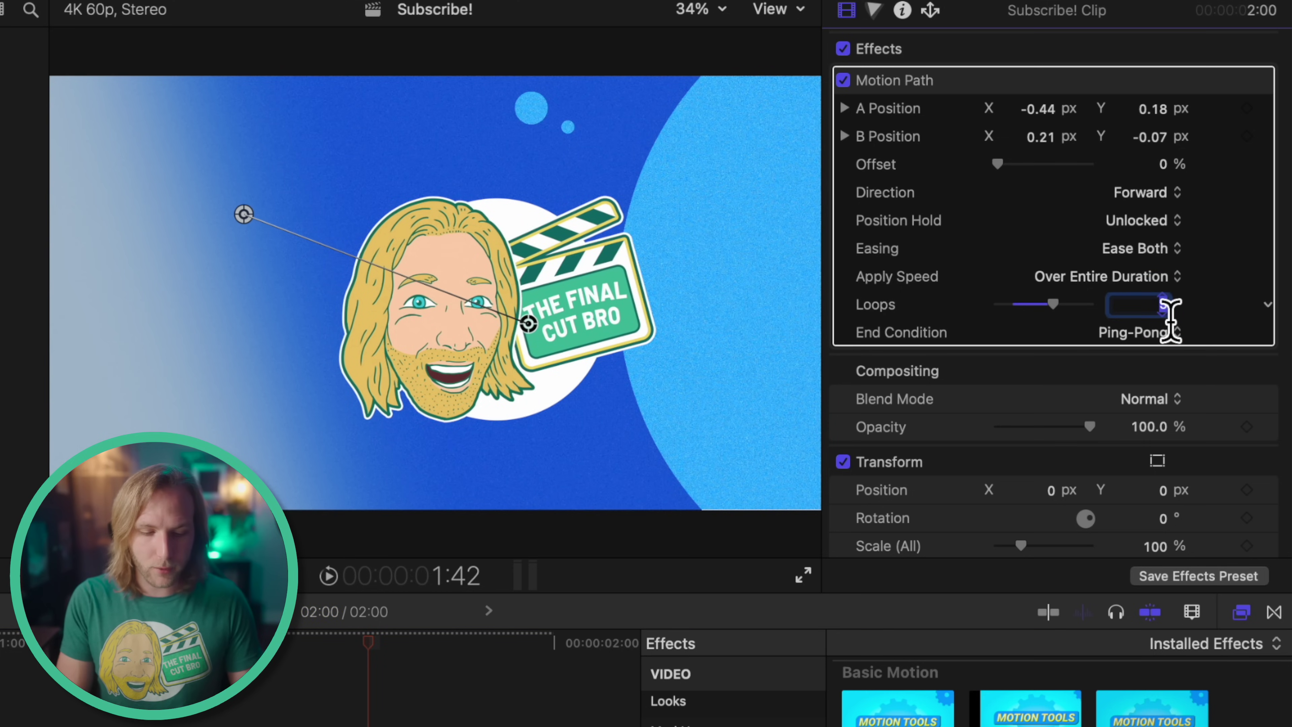
text(0)
key(Return)
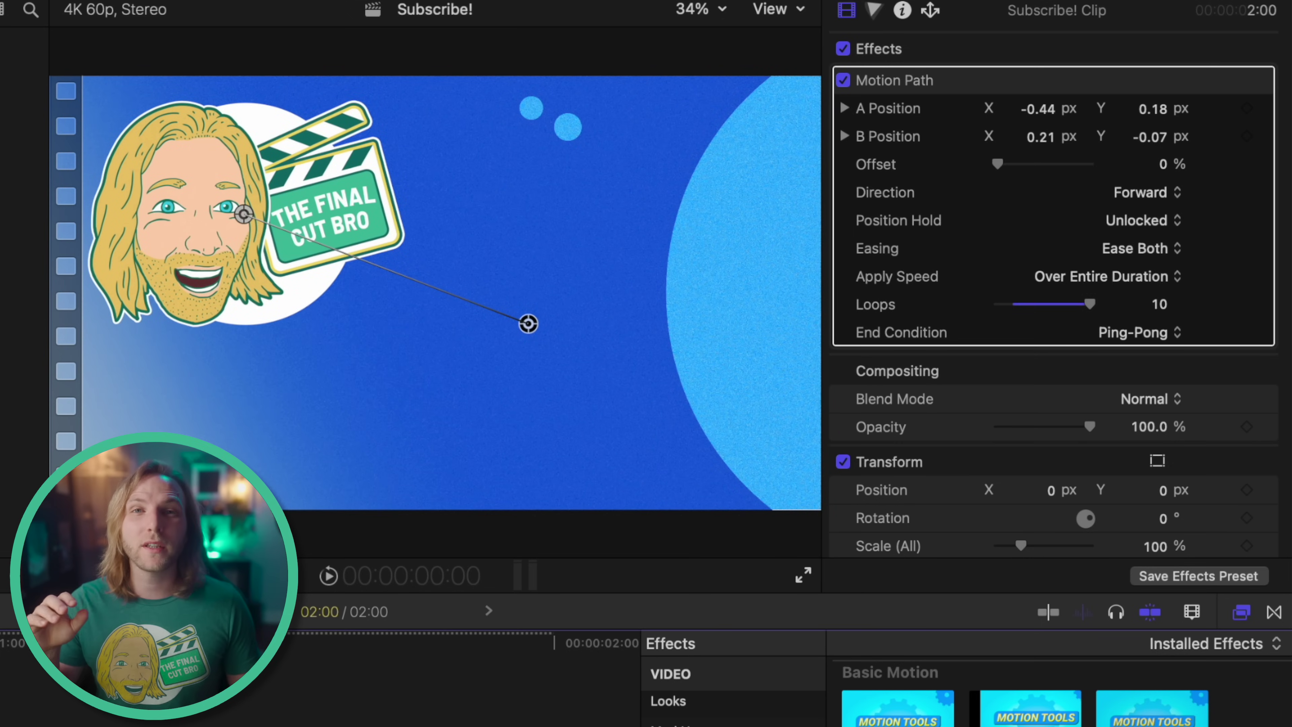
key(space)
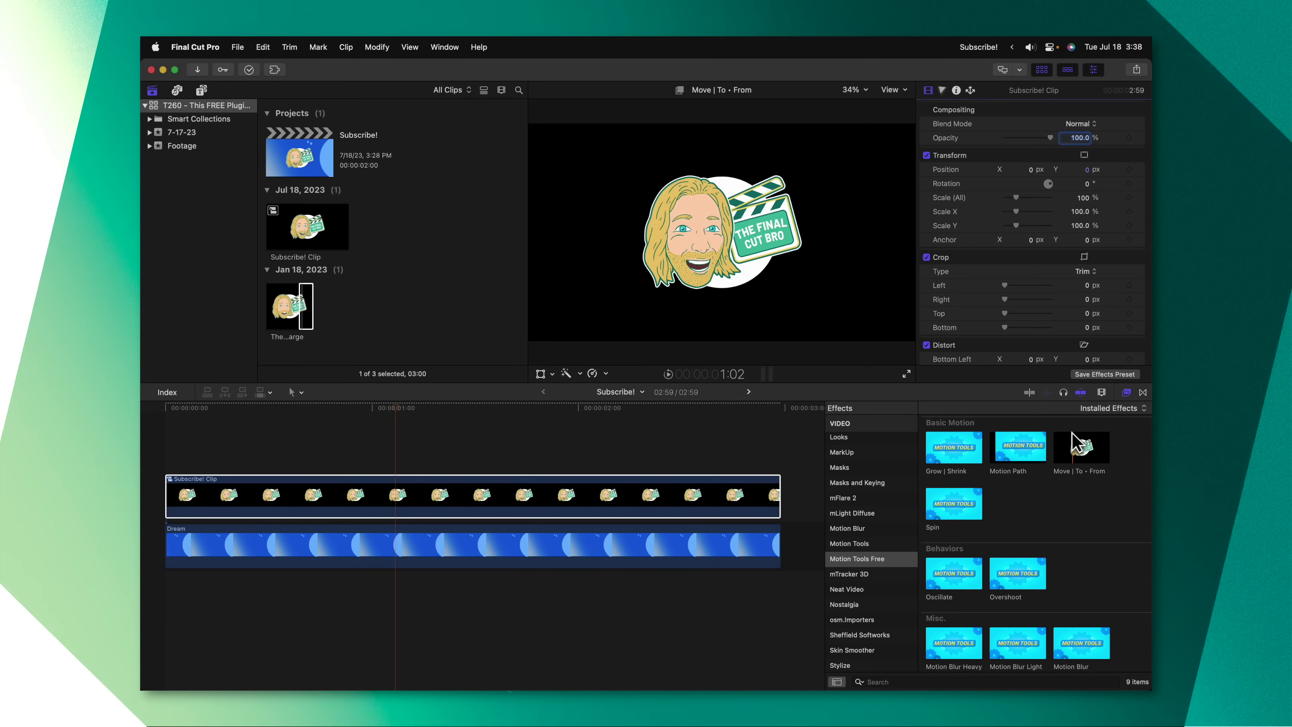
Apply Move | To · From, centre it at 0.51, 0.23, and set Z Position 2335 px
drag(1081, 442, 504, 513)
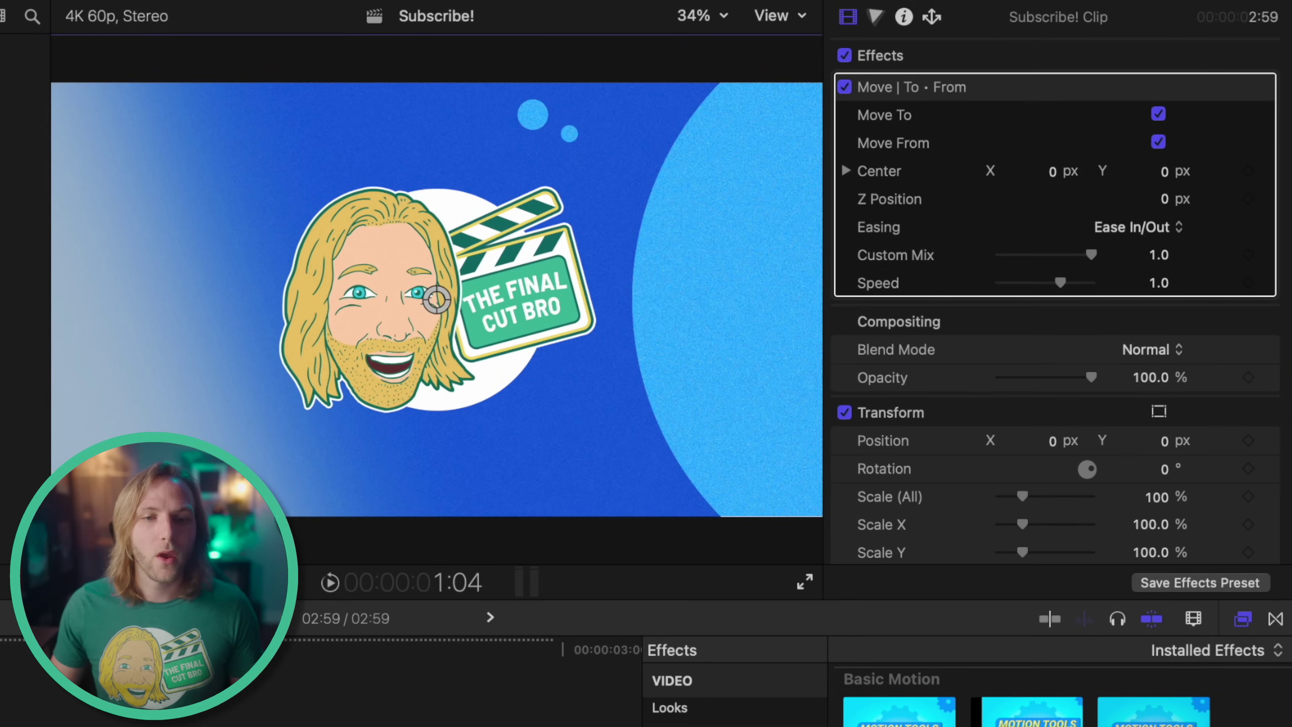
drag(417, 292, 655, 197)
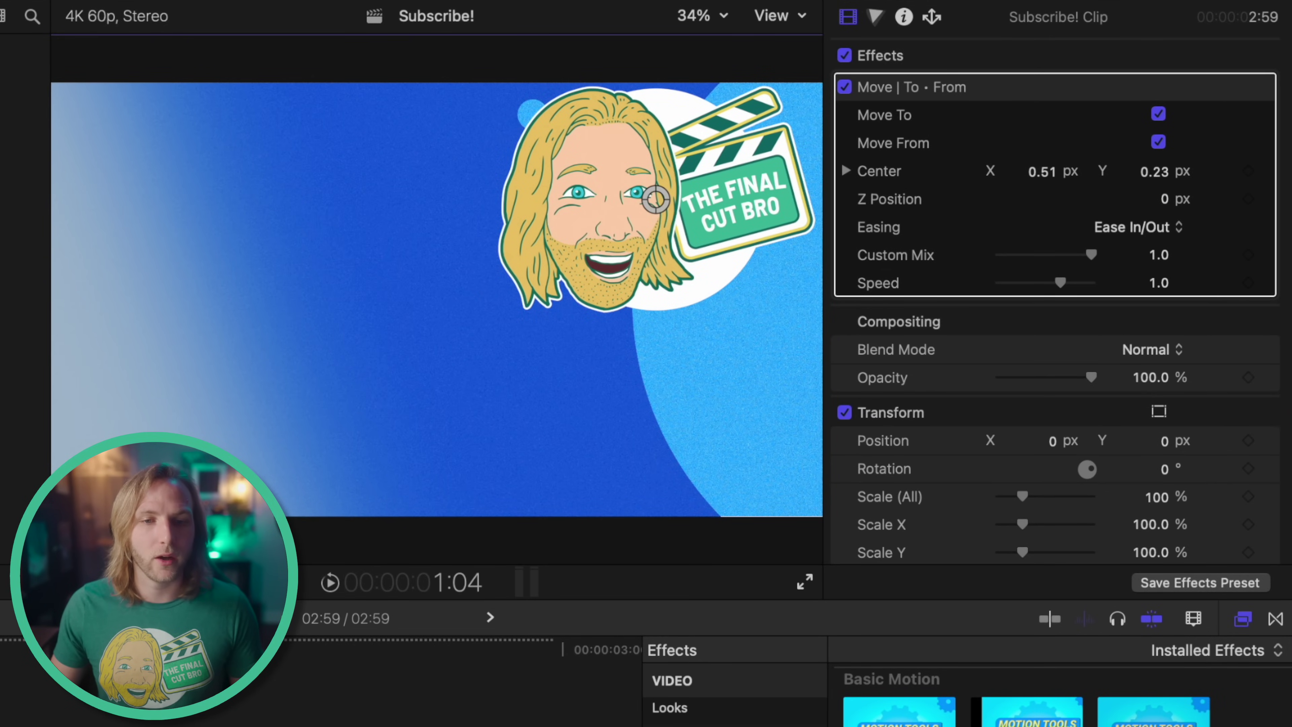
key(Home)
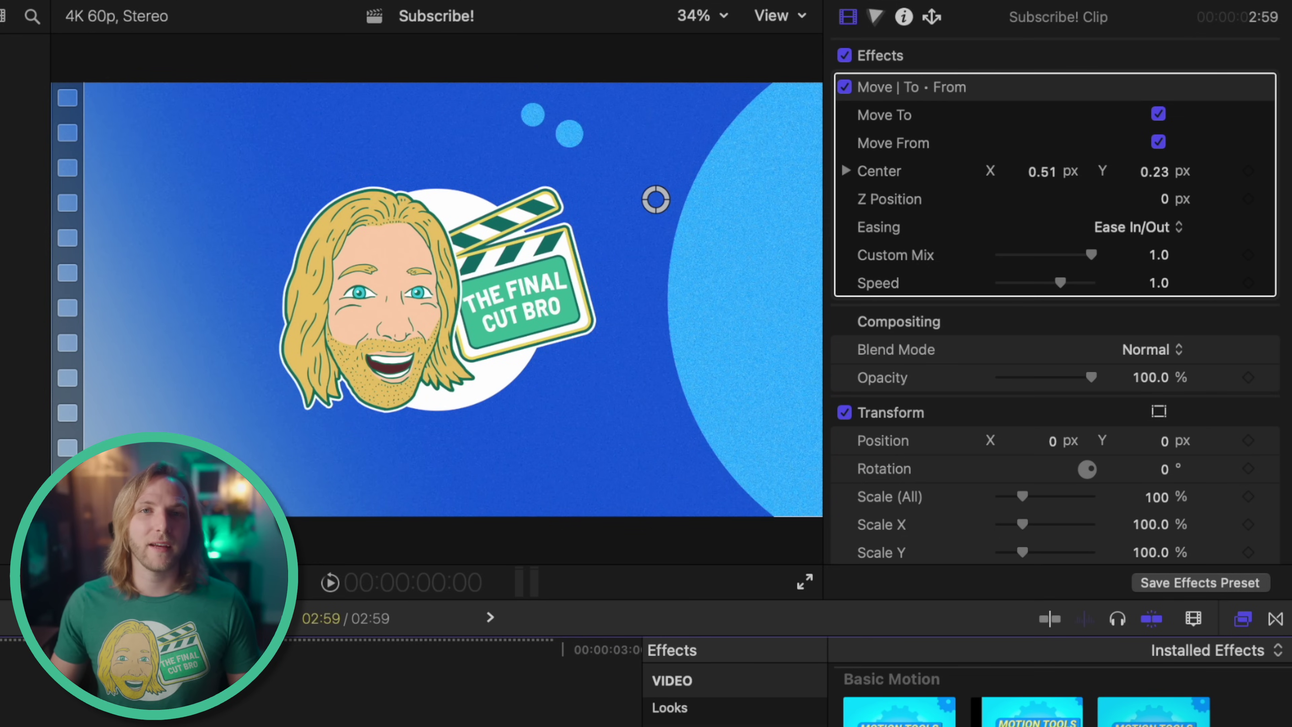
key(space)
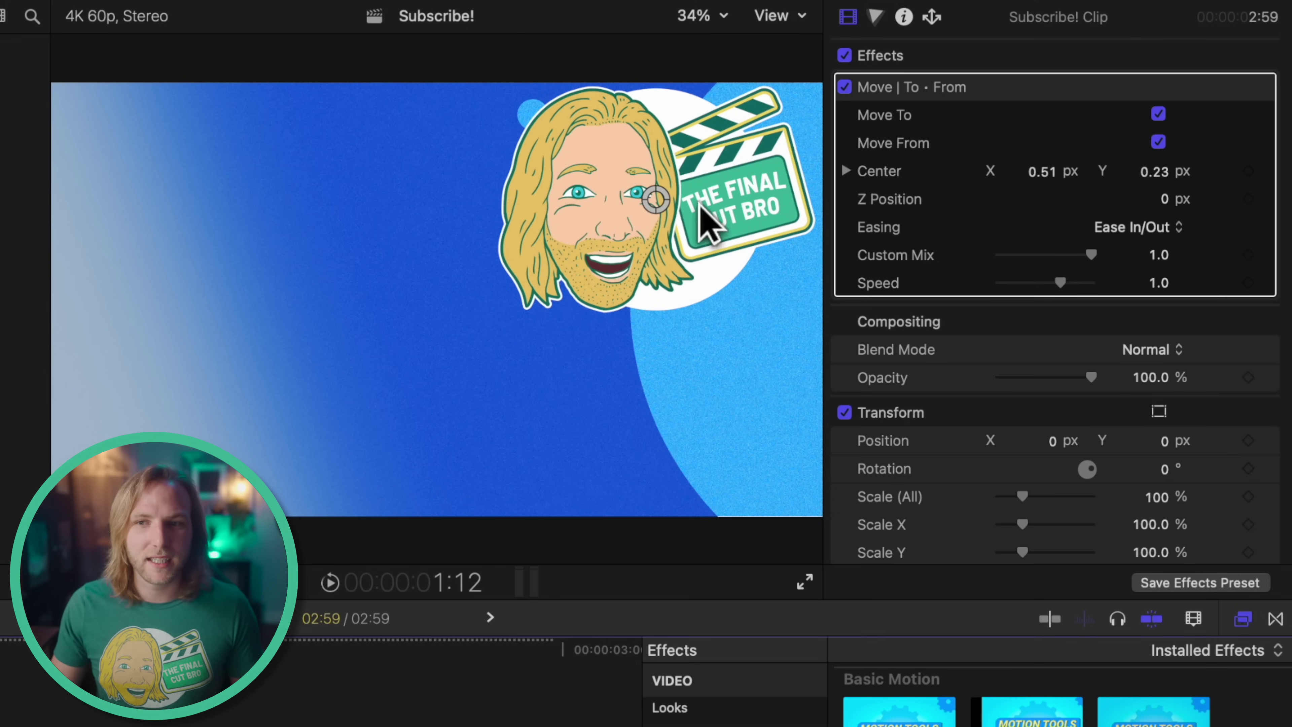
drag(1175, 204, 1154, 200)
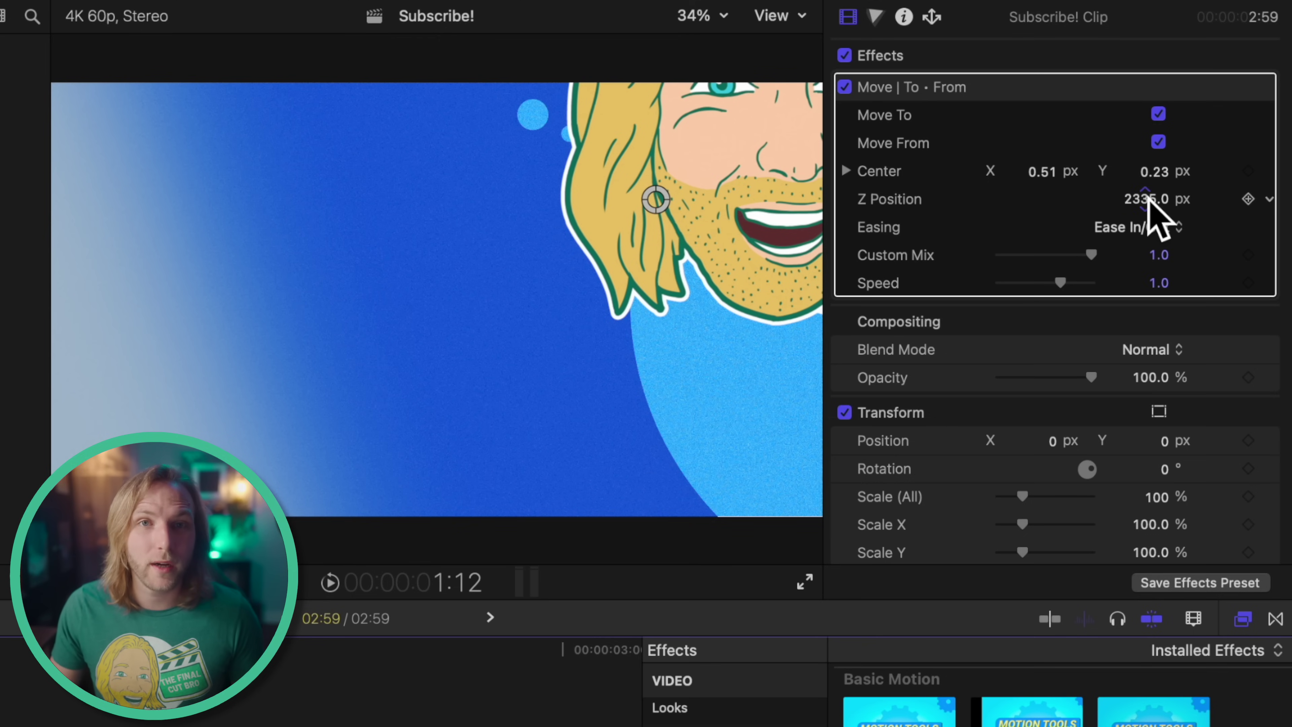
key(space)
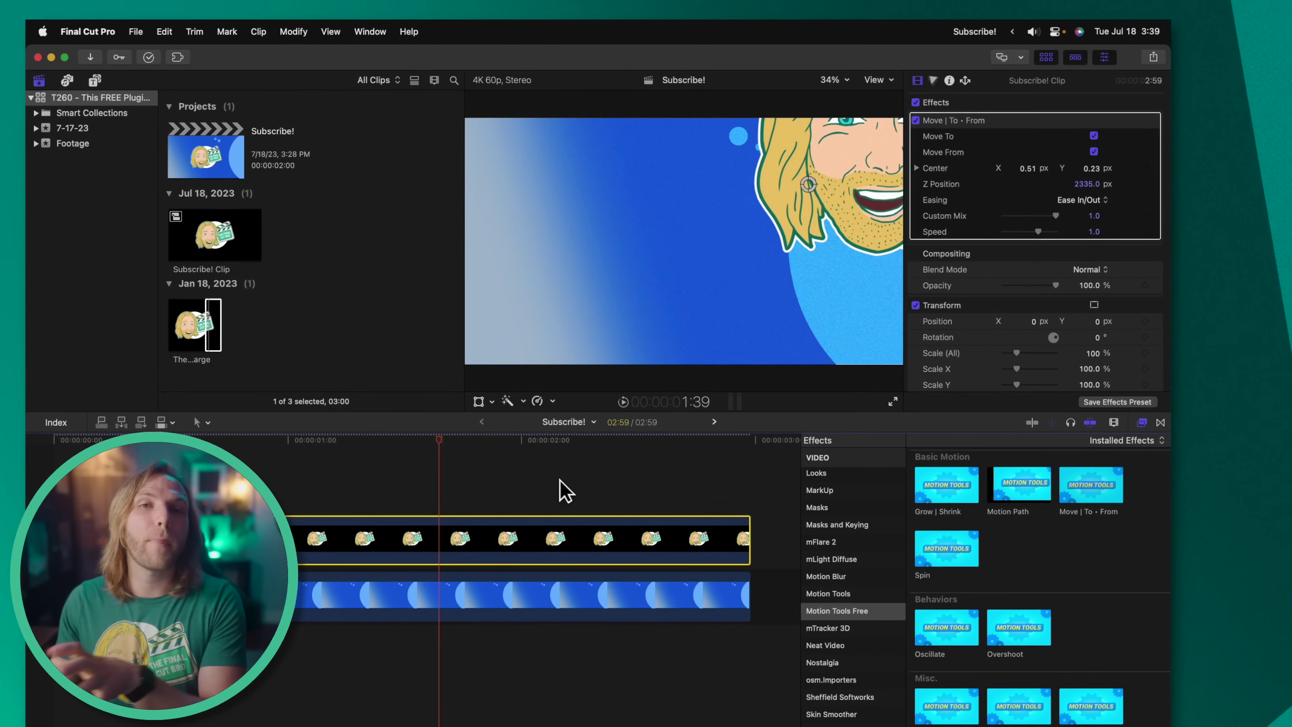
Switch the Move | To · From easing on the logo clip to Custom Mix
key(j)
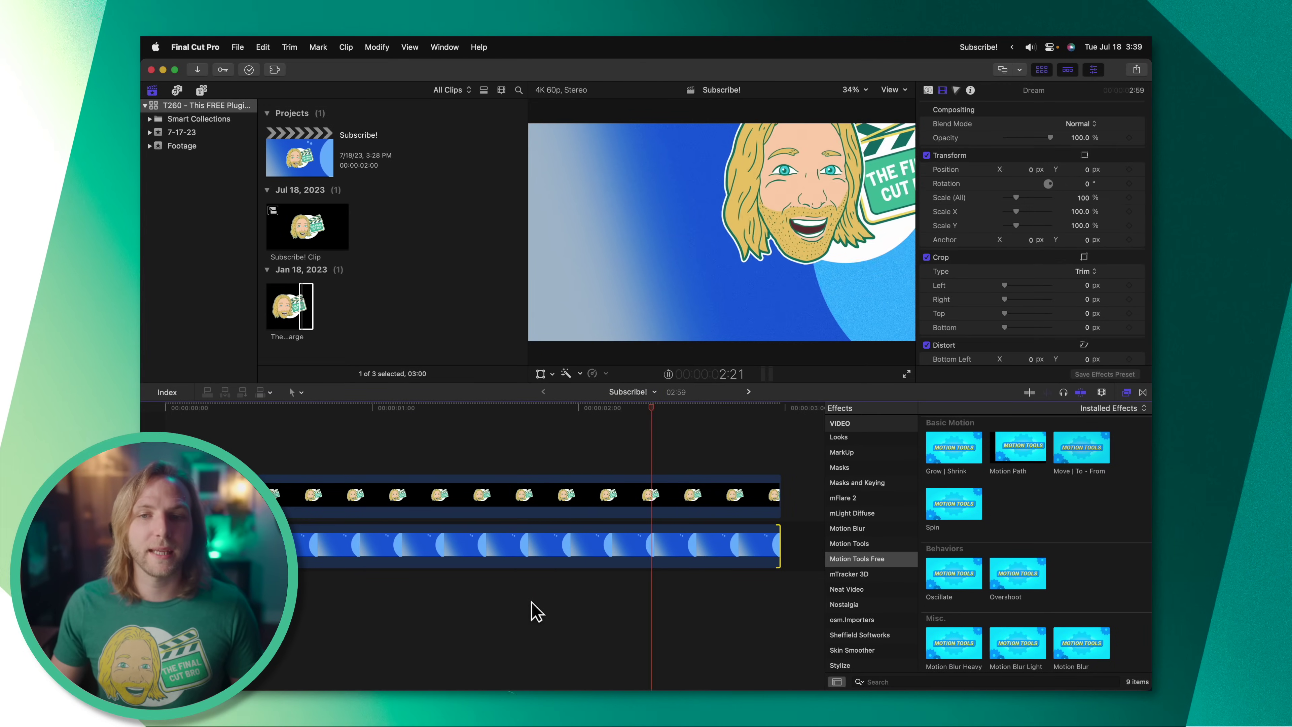
key(space)
click(559, 496)
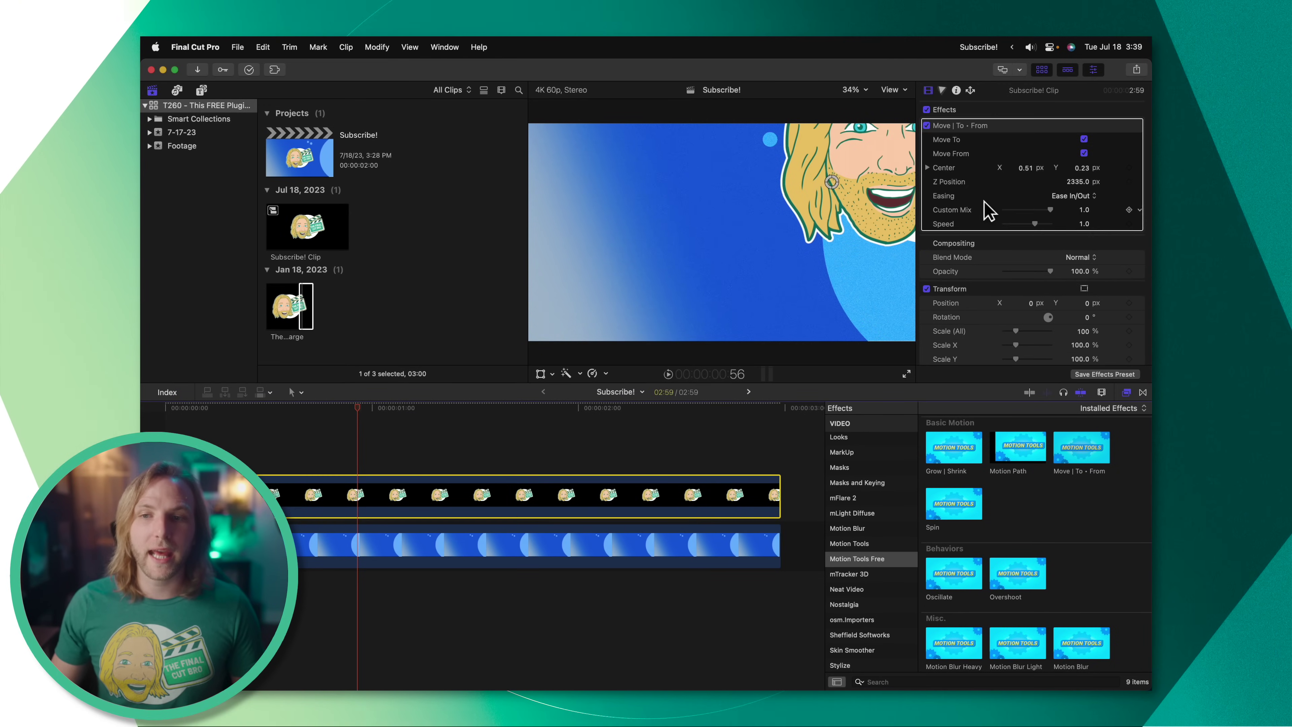
click(1088, 197)
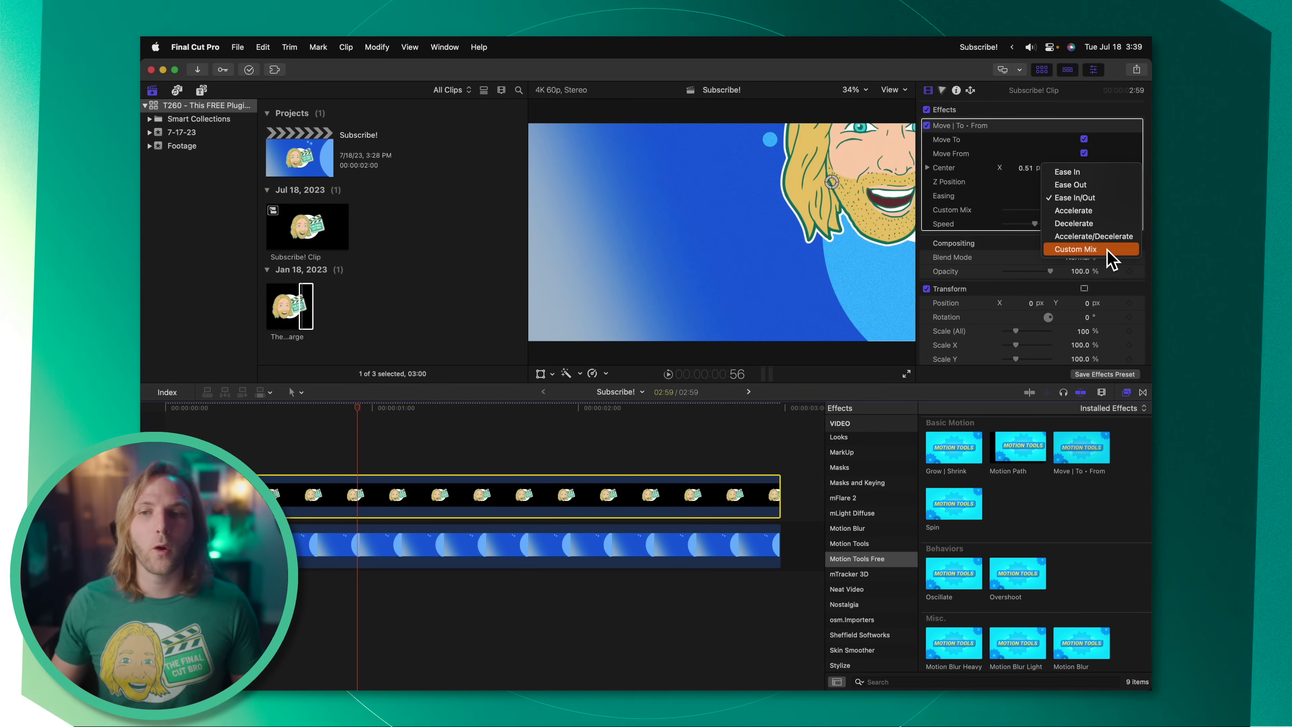
click(1094, 250)
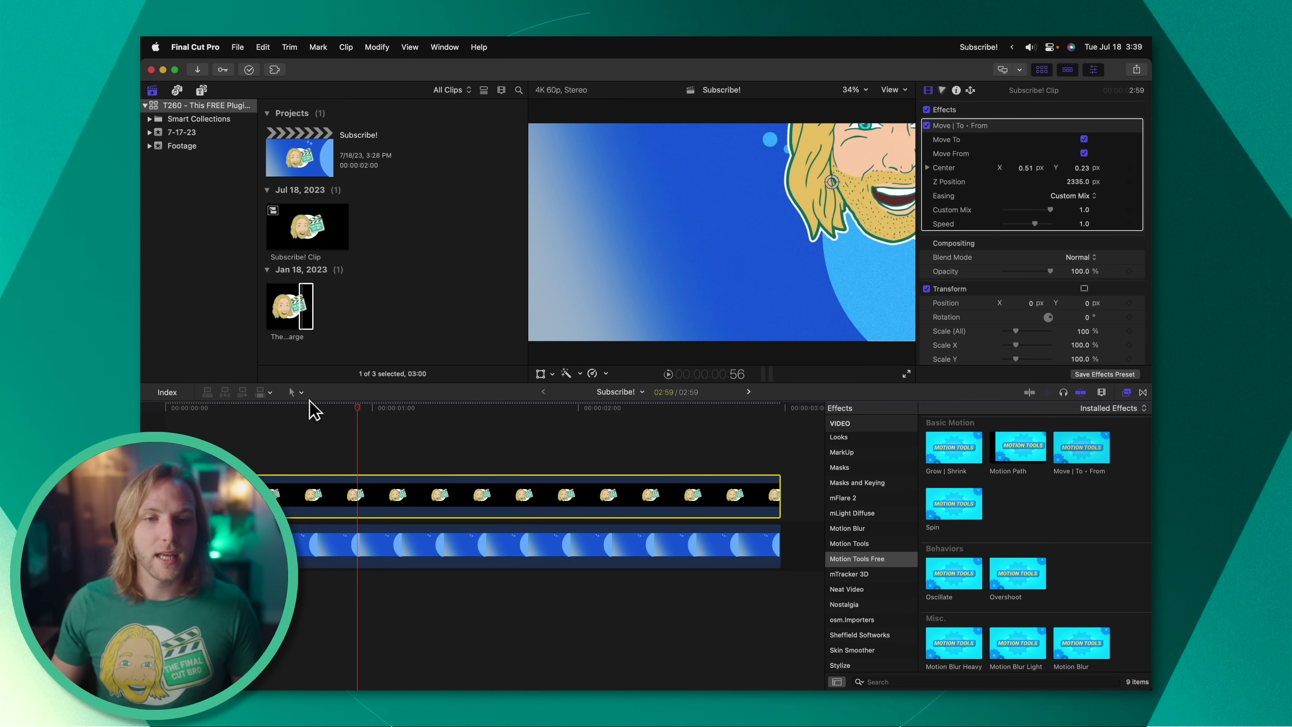
Keyframe Custom Mix at 0 on the first frame and 0.55 at frame 48
click(148, 407)
drag(1050, 210, 1003, 209)
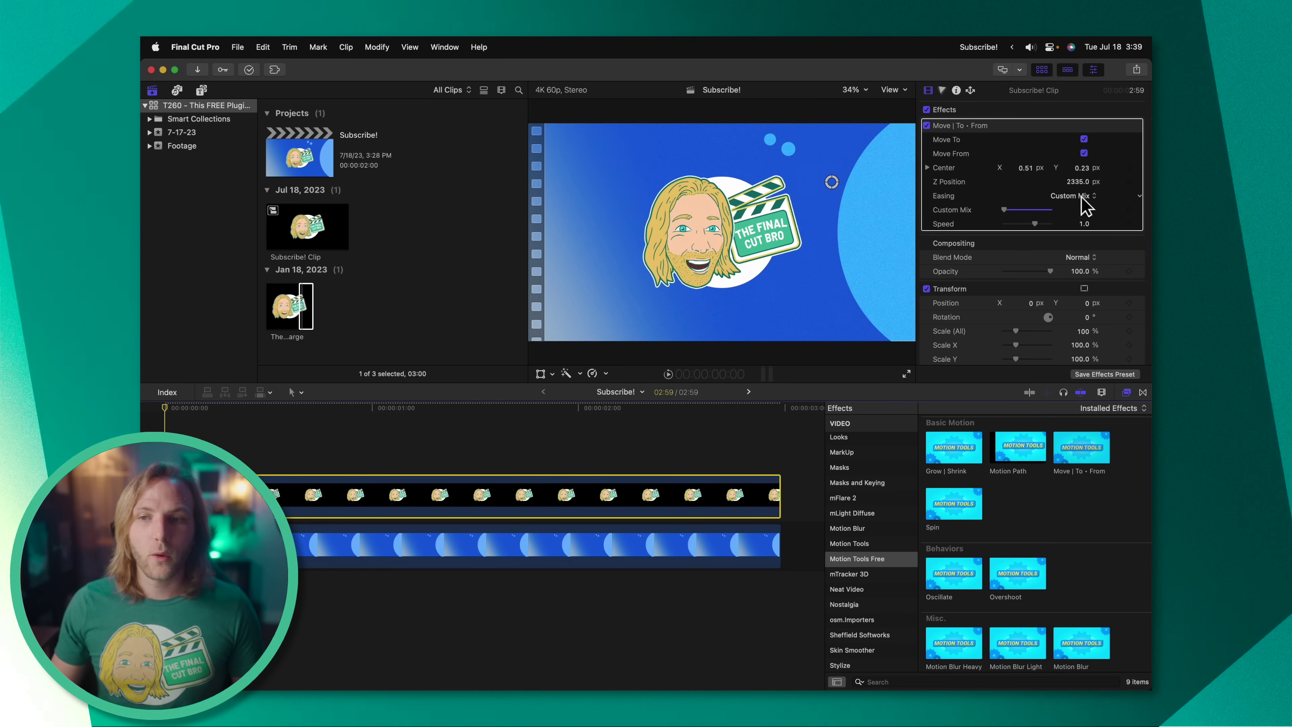
click(1129, 210)
drag(250, 407, 333, 408)
drag(1011, 210, 1029, 210)
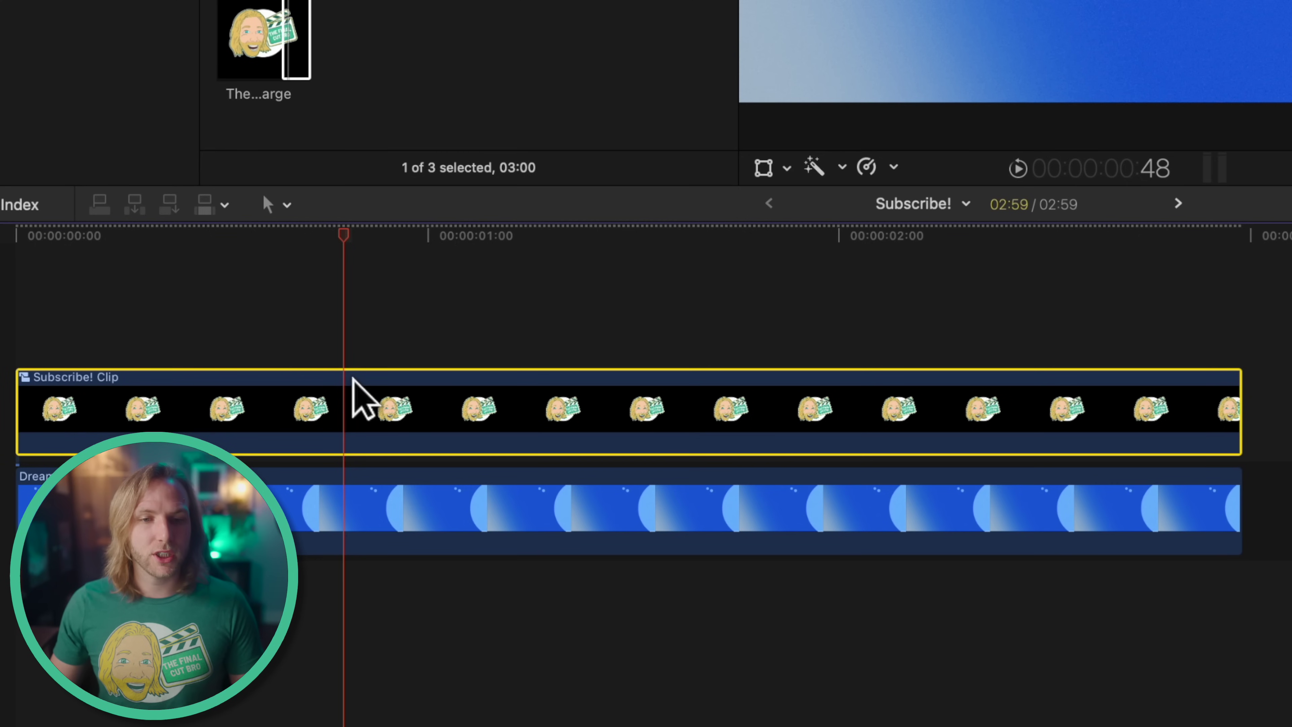
Ease the Move keyframe curve in the Video Animation editor and preview it
key(ctrl+v)
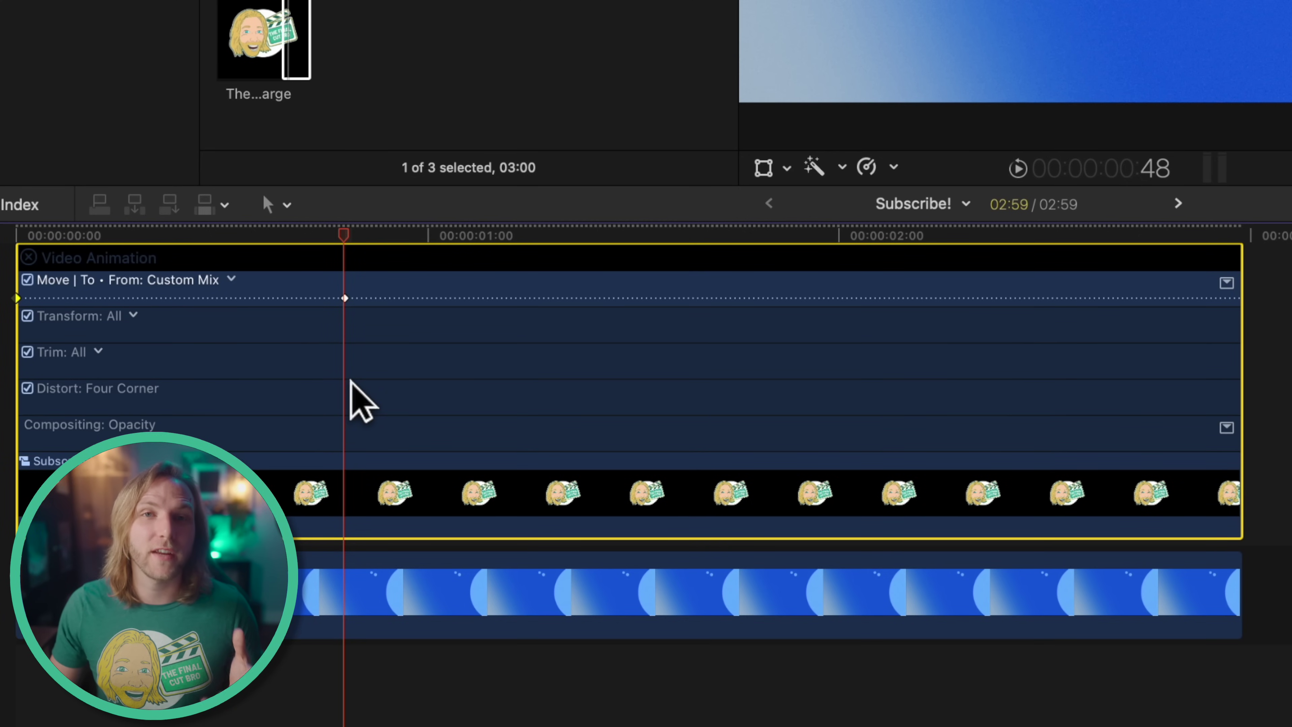
click(1227, 283)
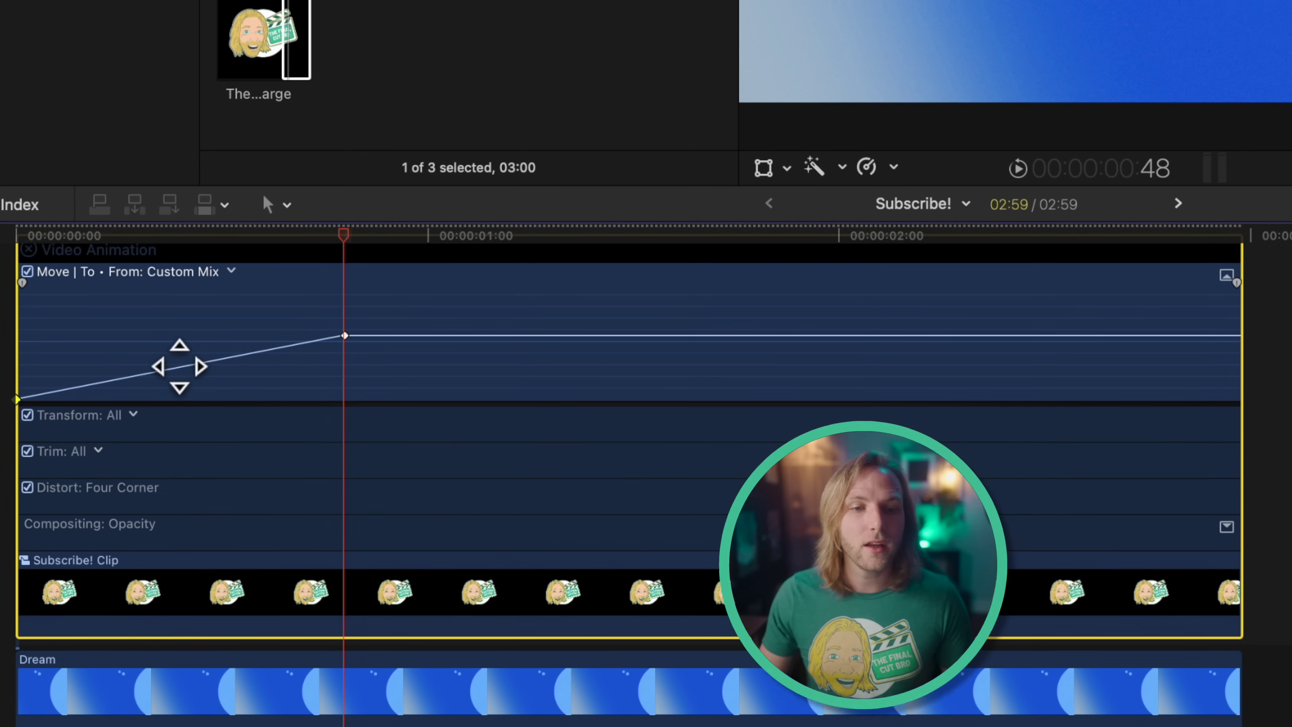
right_click(178, 366)
click(254, 444)
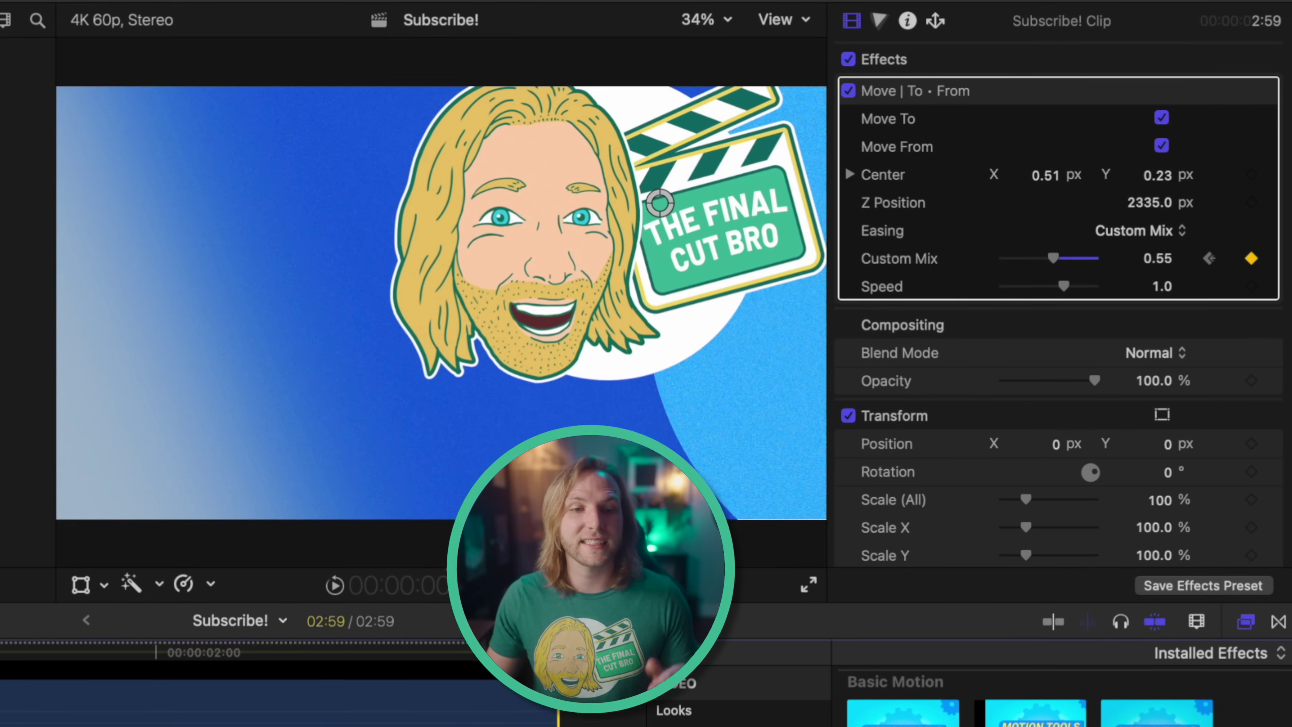
key(space)
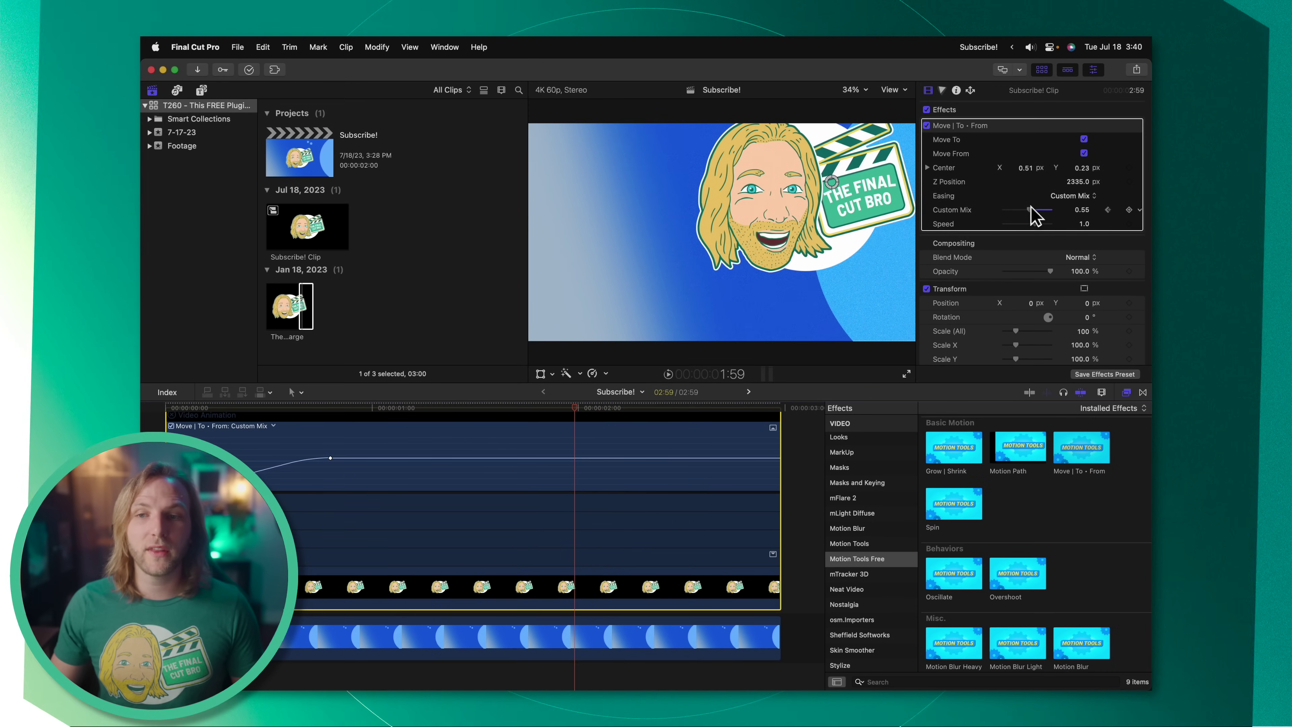
Raise Custom Mix to 1.0 later in the clip and replay from the start
drag(1033, 210, 1082, 212)
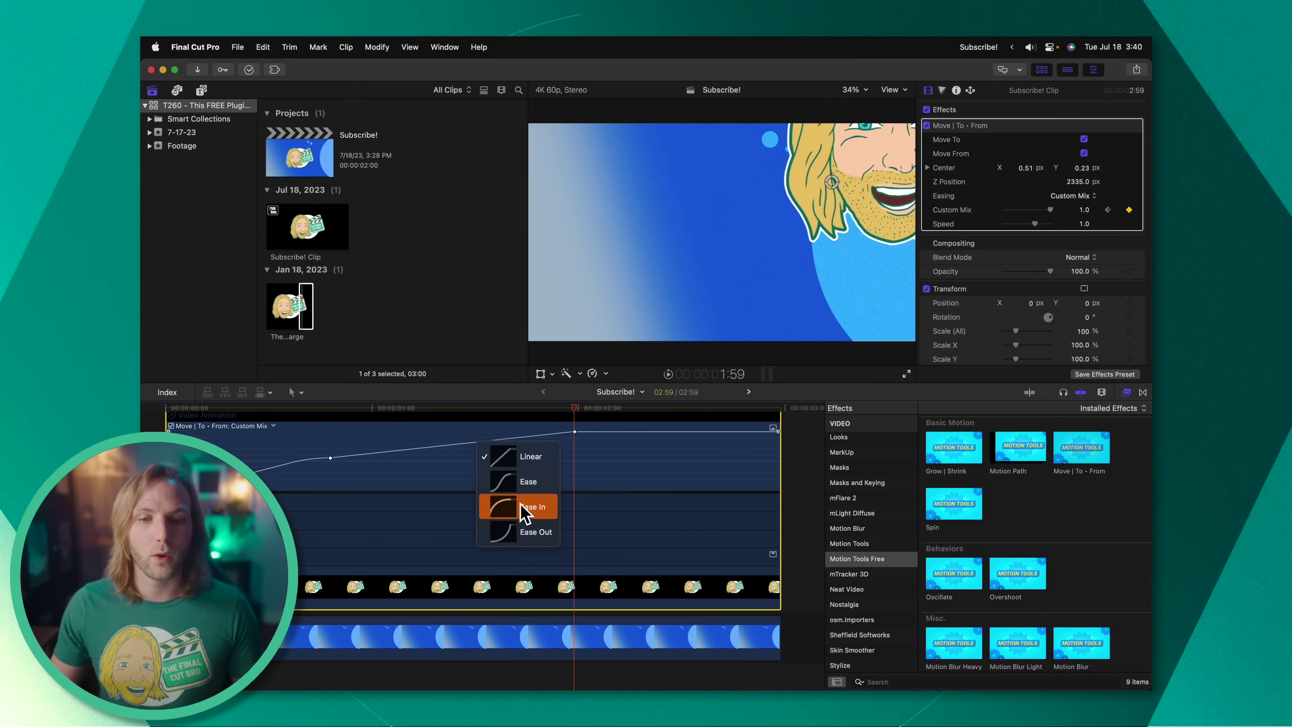
key(Home)
key(space)
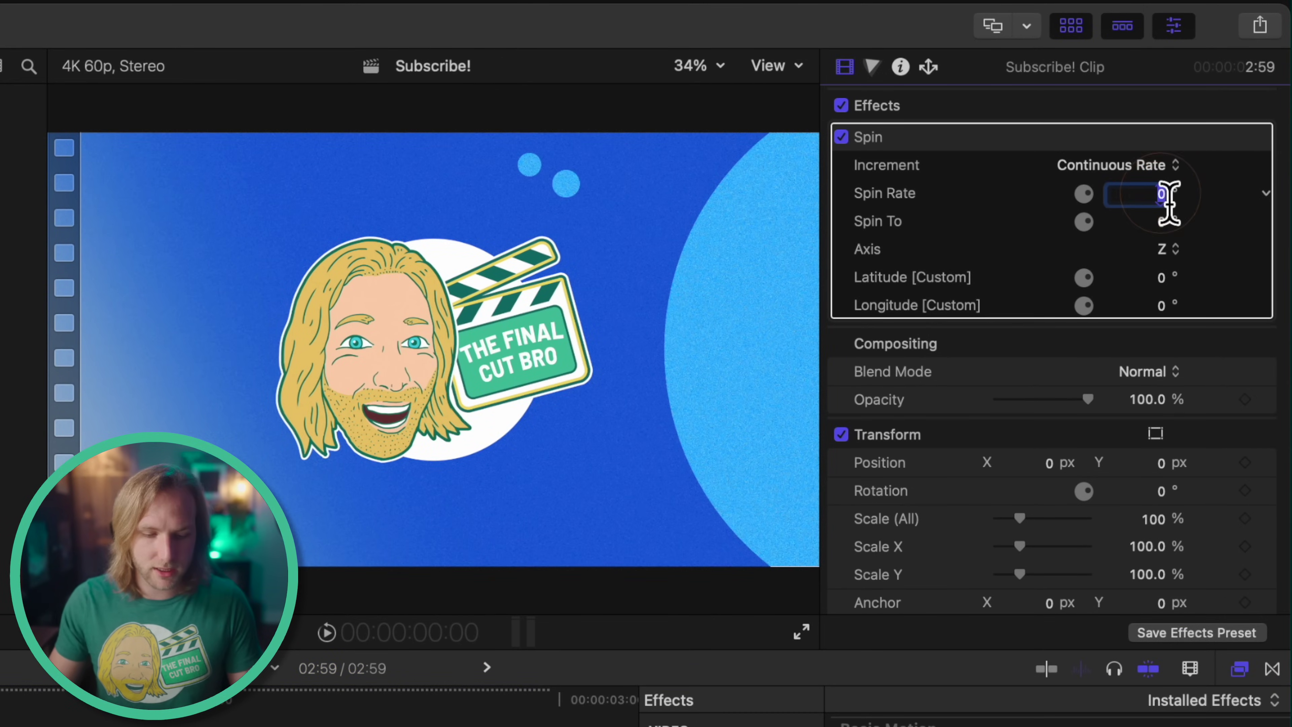
Play back the logo spin twice and confirm the Spin axis stays on Z
key(space)
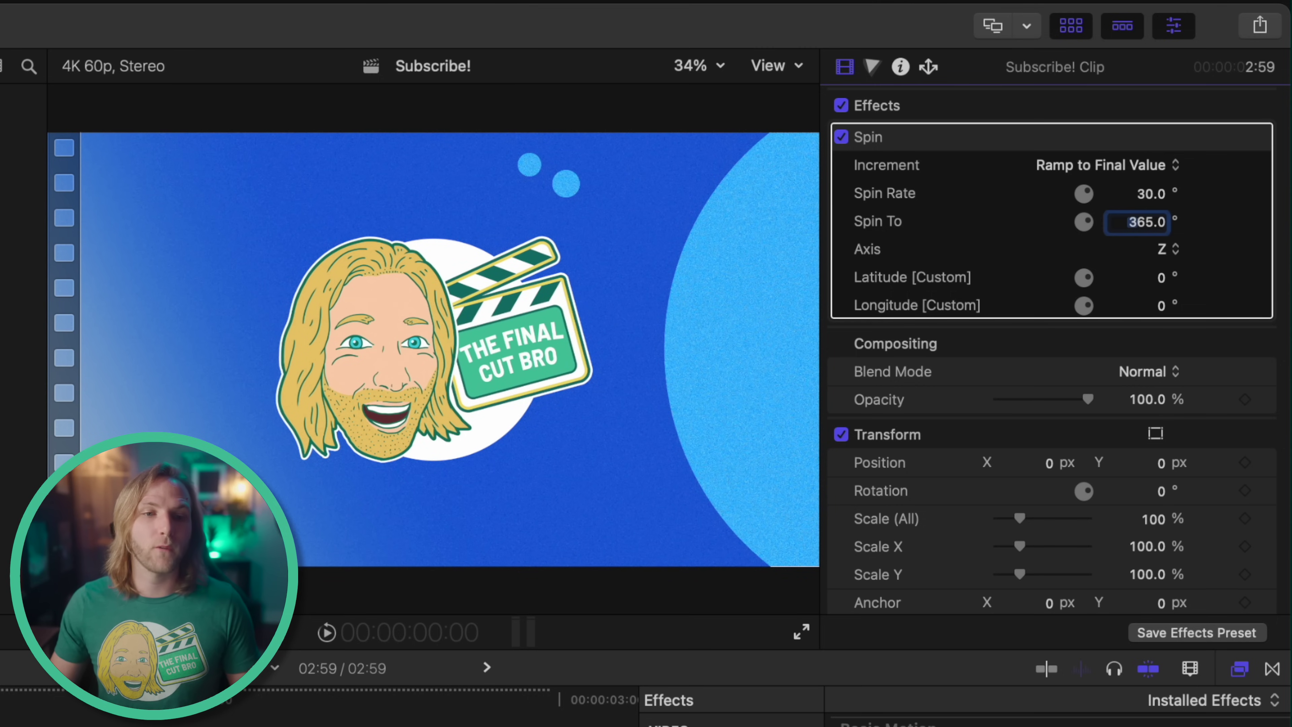
key(space)
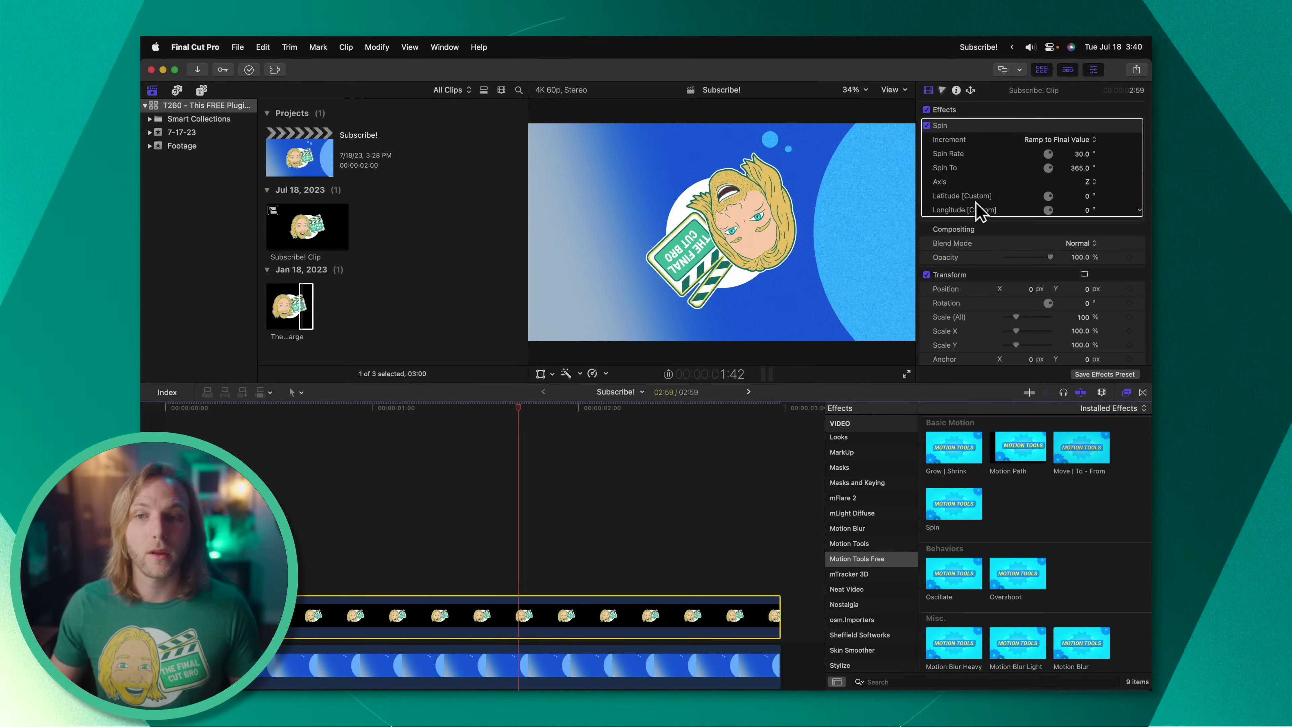
click(1092, 183)
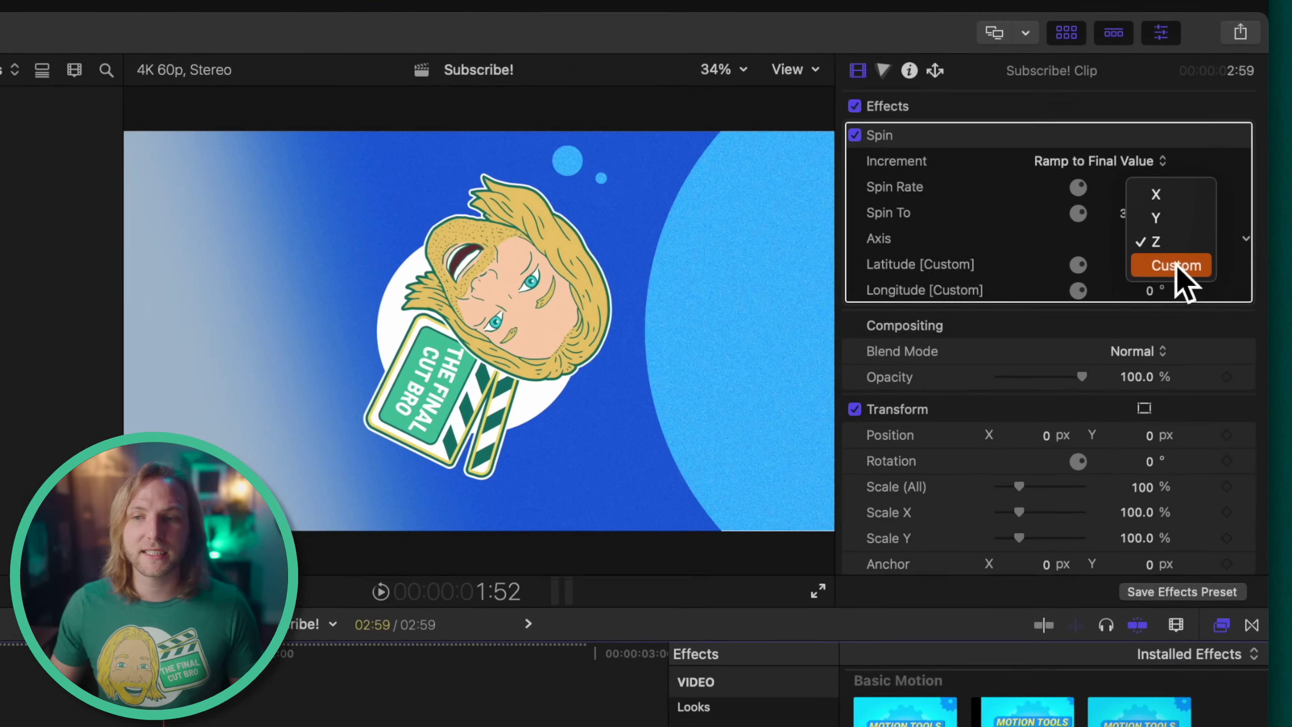
key(Escape)
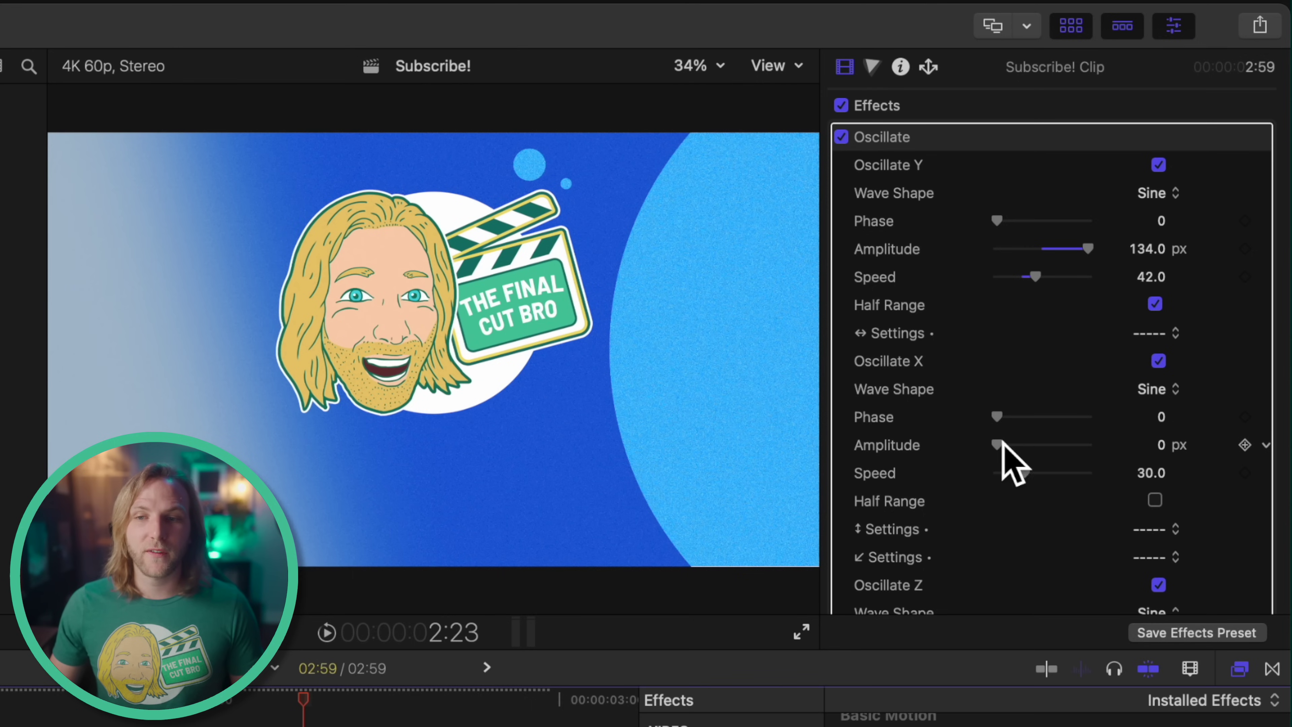
Set the horizontal Oscillate amplitude to 100 px with Half Range turned off
drag(1009, 445, 1094, 438)
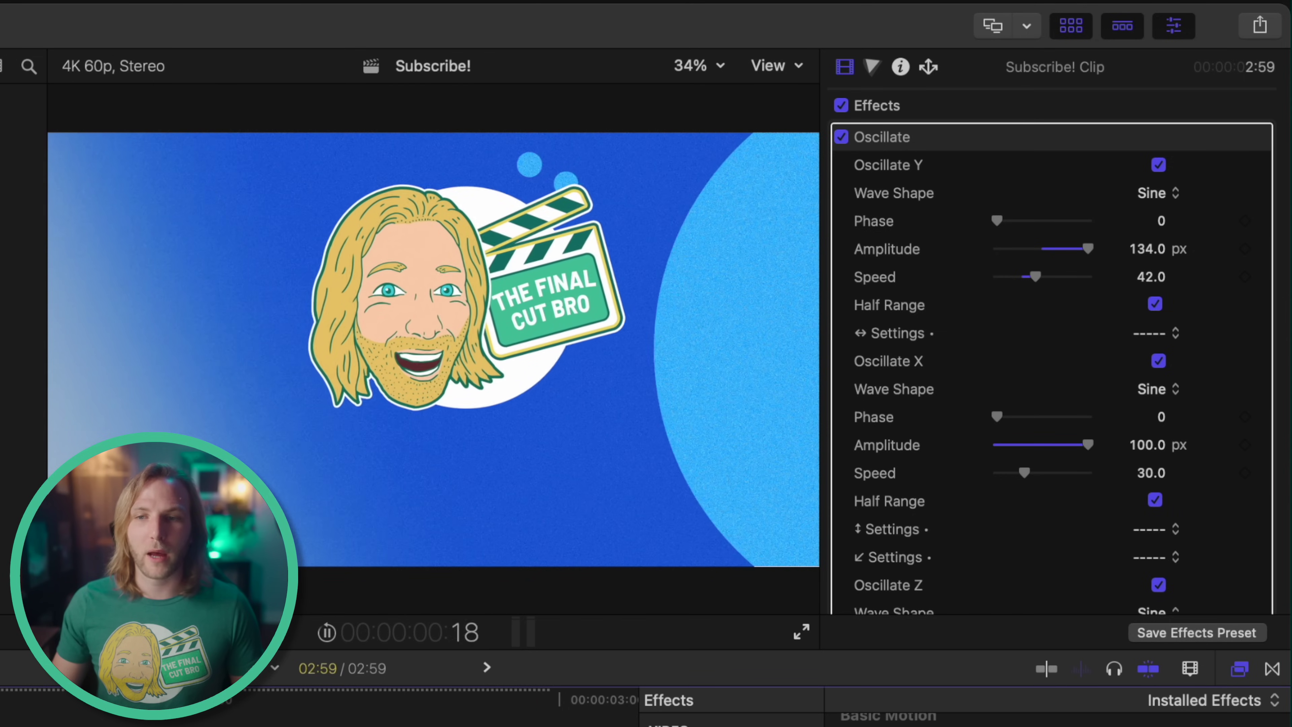
click(1155, 500)
scroll(1154, 514, down, 3)
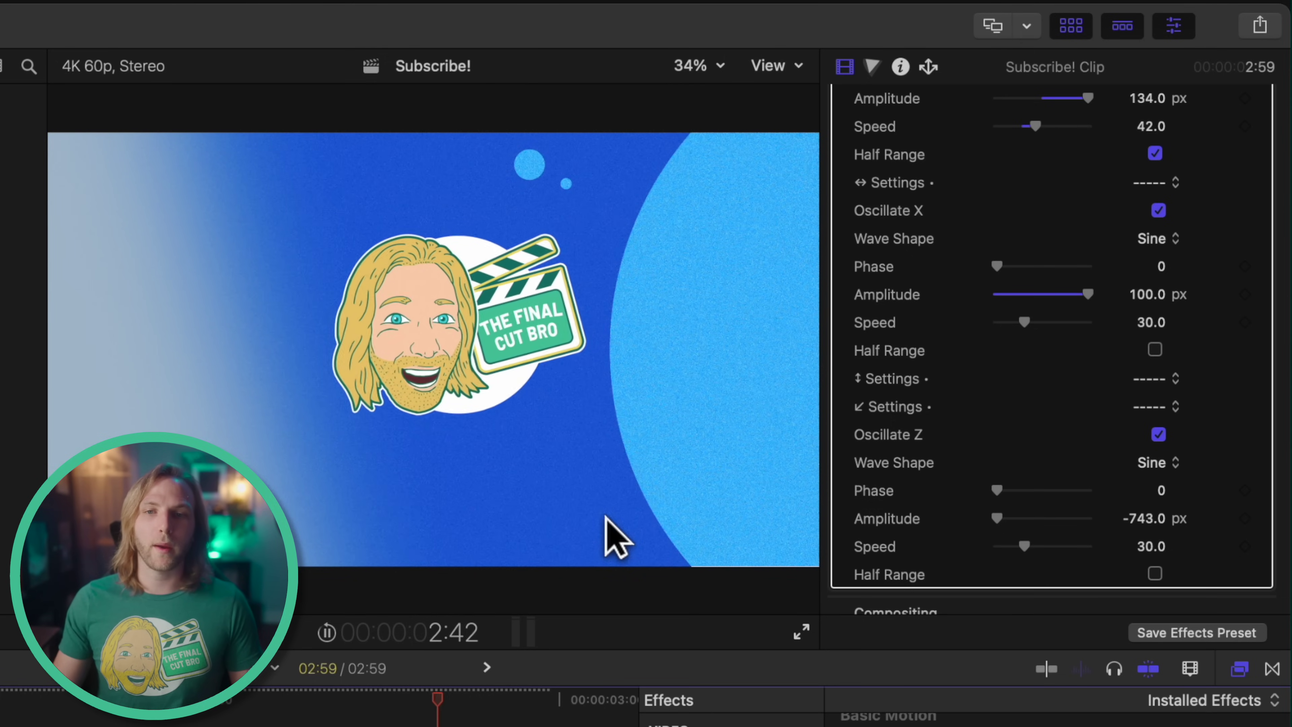
scroll(1028, 565, down, 1)
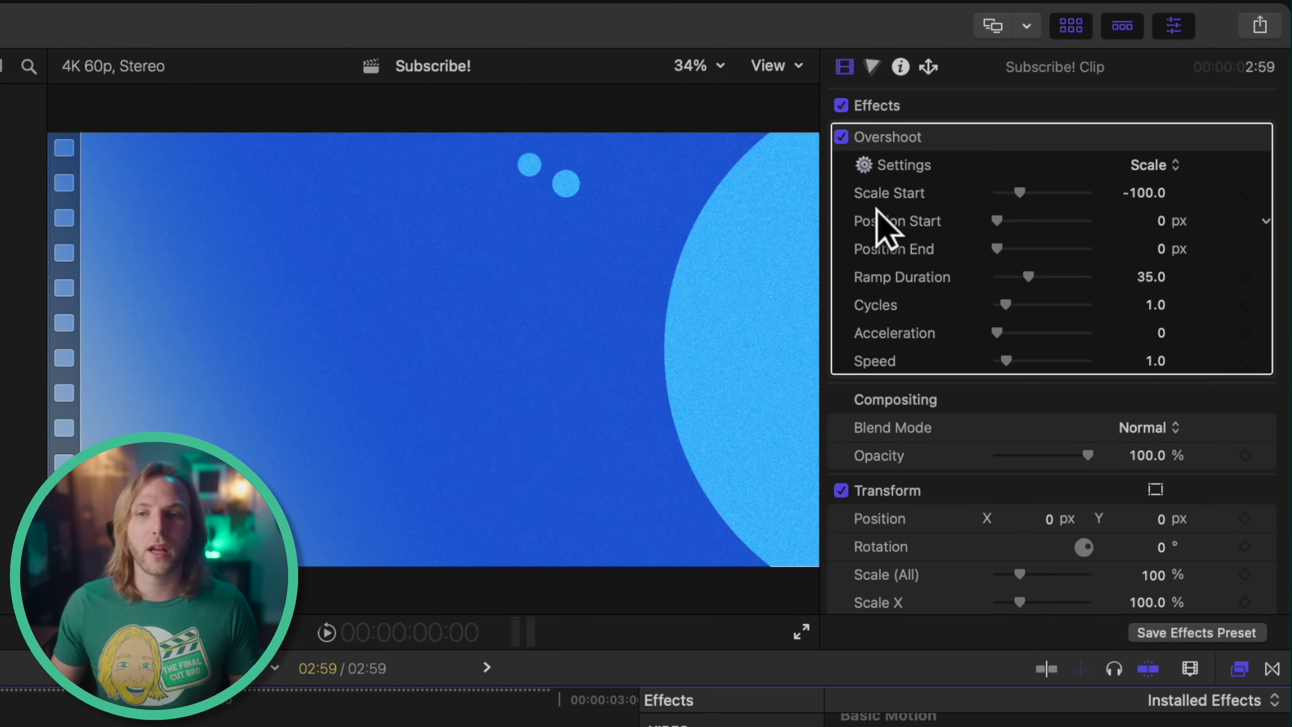
Preview the Overshoot pop-in twice and review its Settings options
key(space)
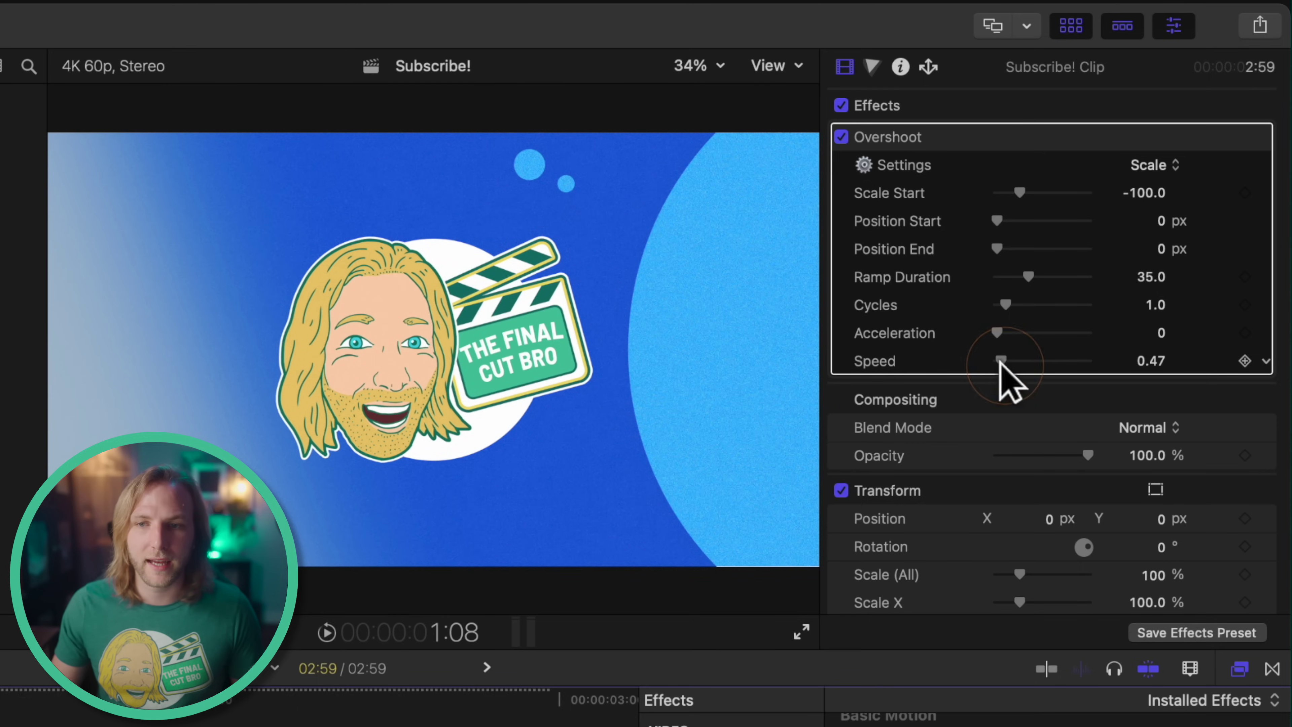
key(slash)
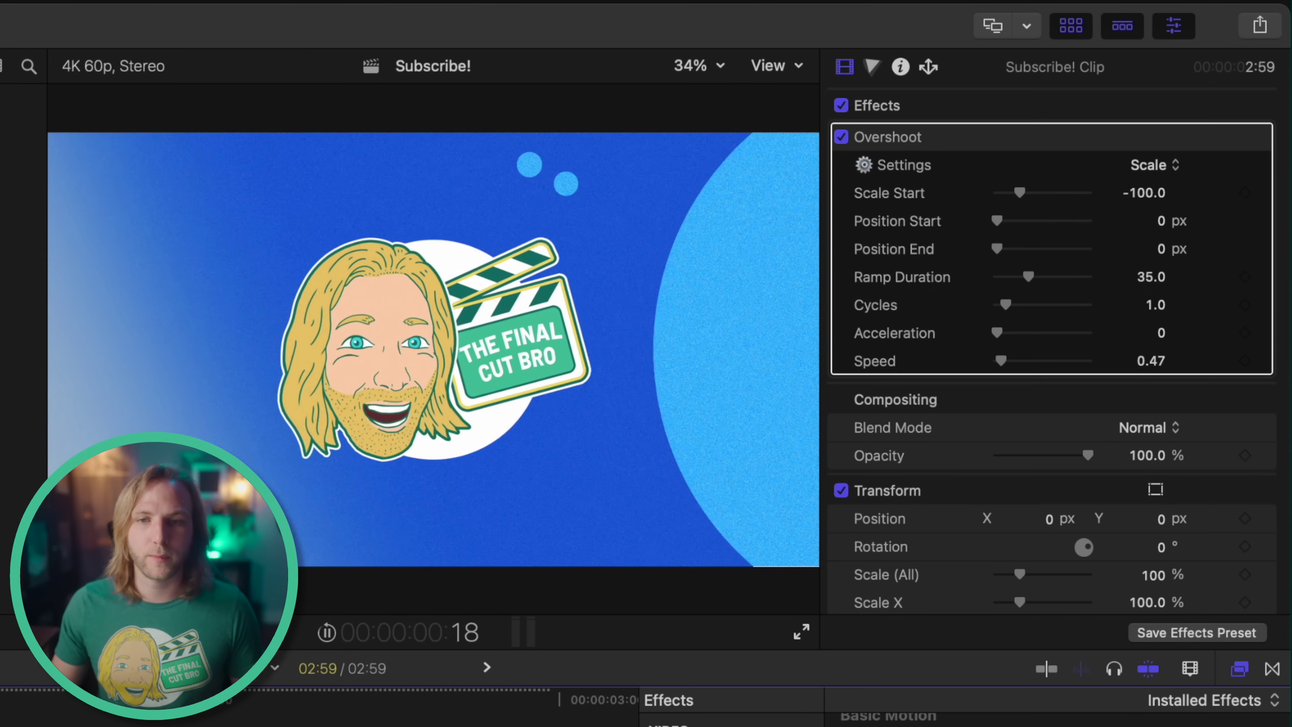
click(1164, 157)
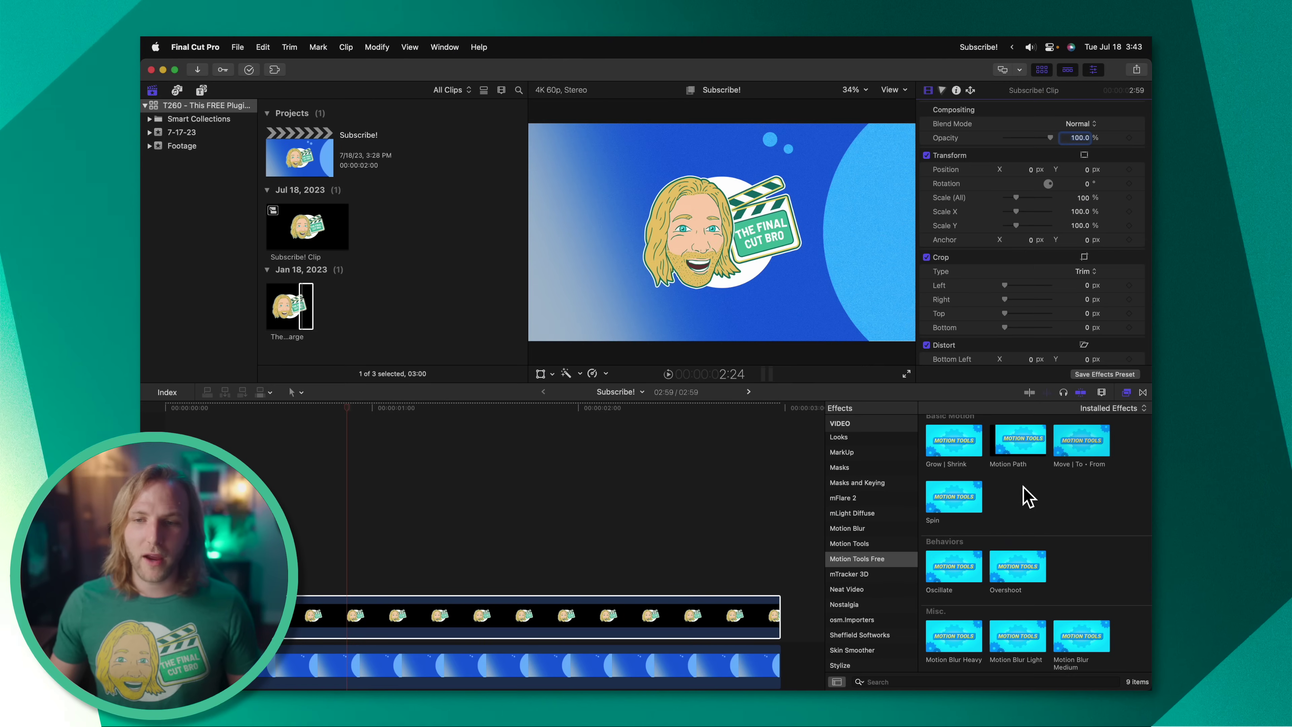
Apply Oscillate with 646 px vertical amplitude and add Motion Blur Light to the logo clip
double_click(954, 580)
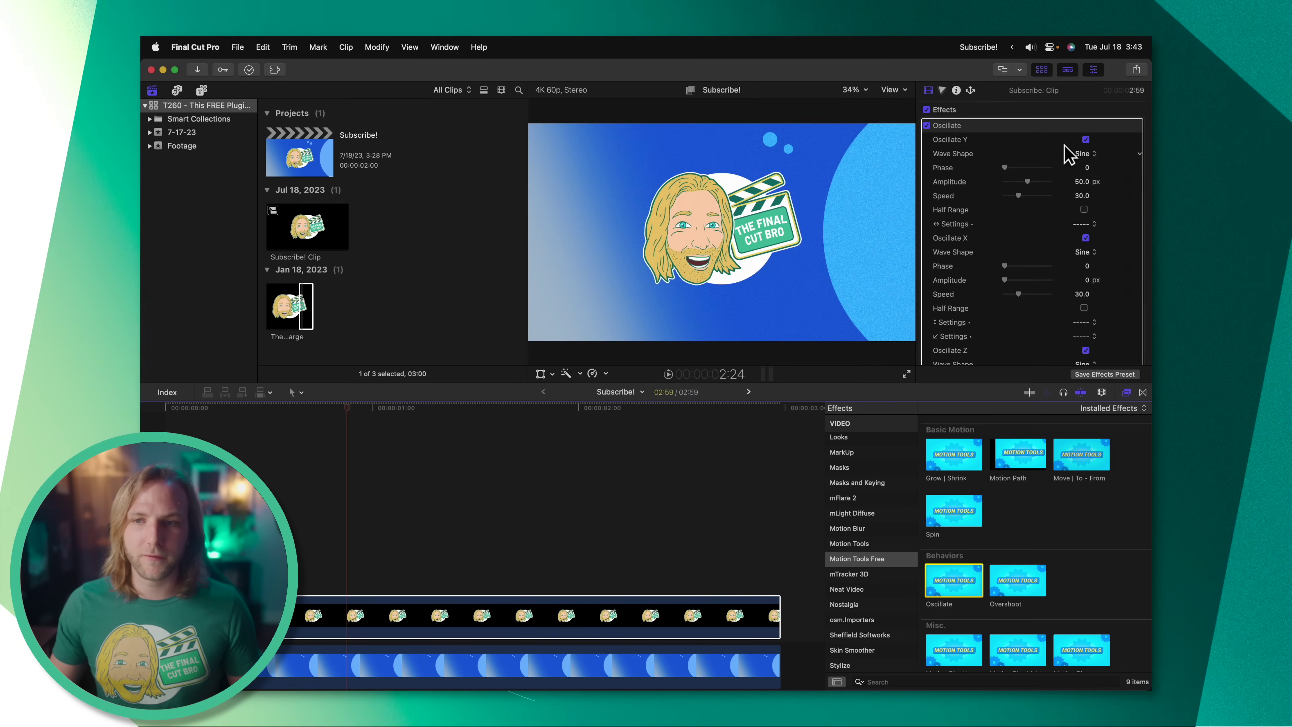
drag(1081, 182, 1083, 179)
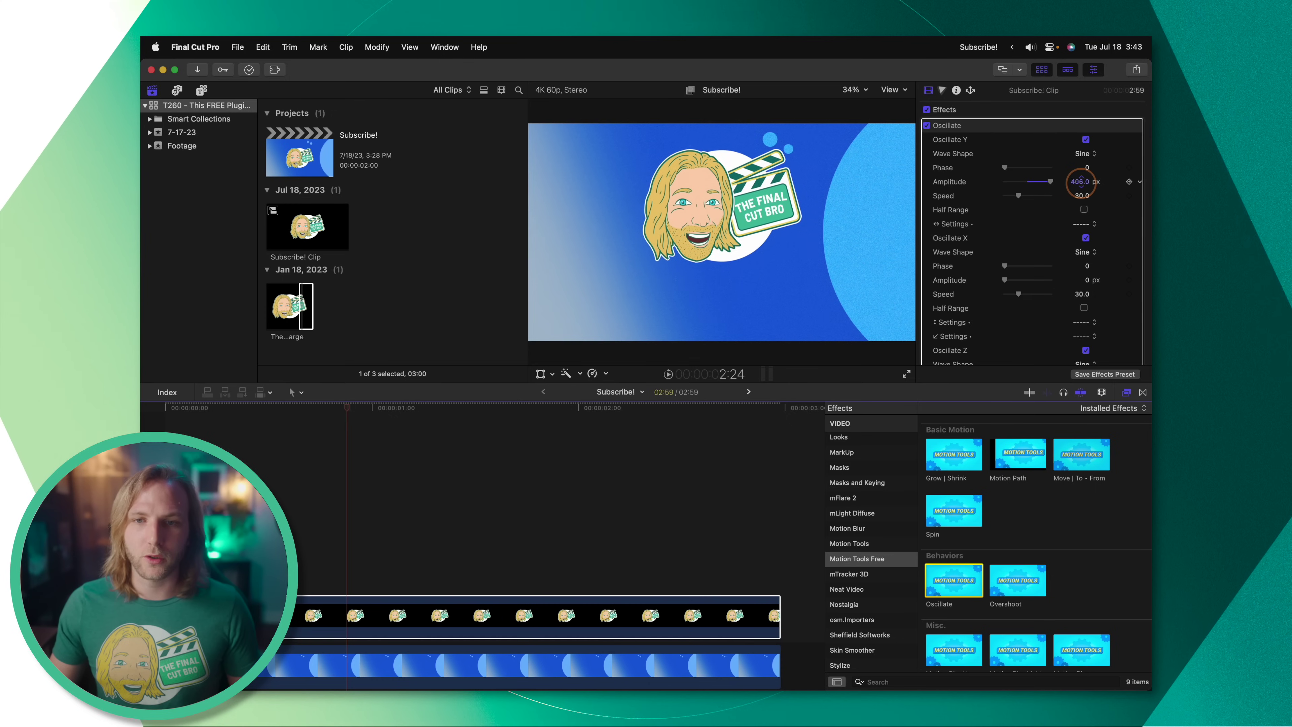
scroll(1013, 601, down, 1)
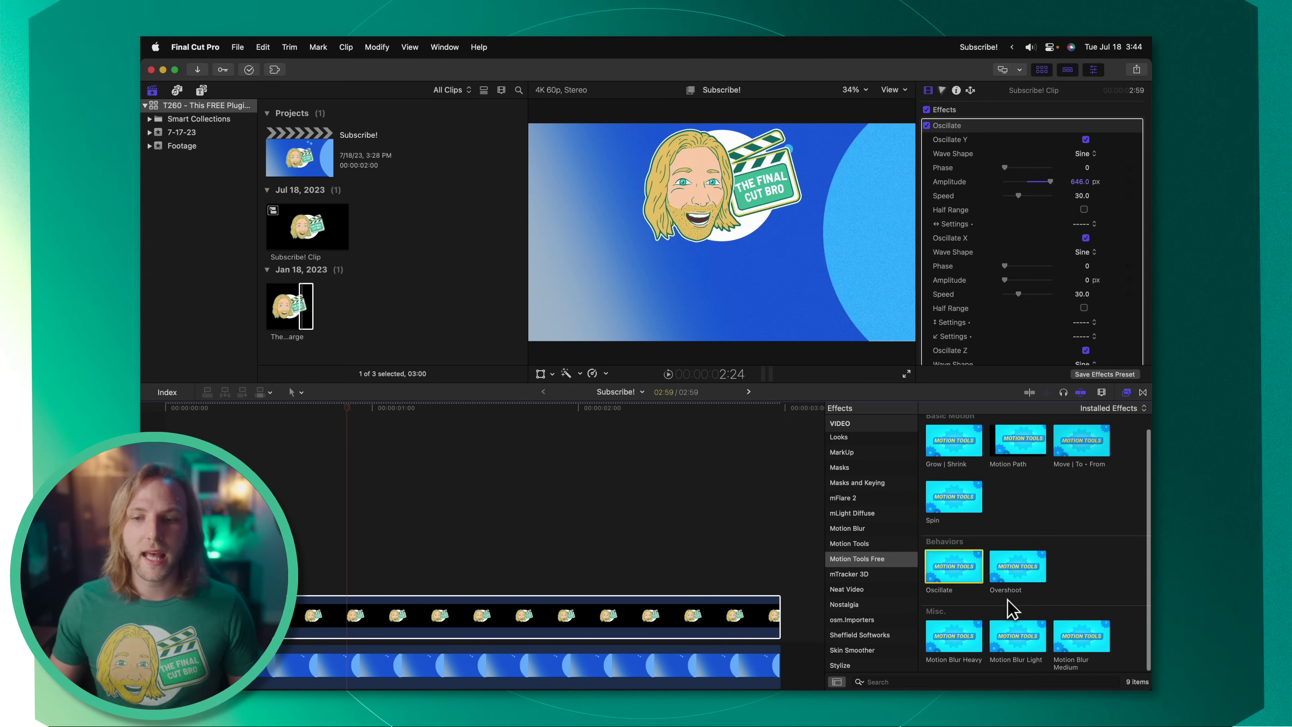
drag(1024, 637, 527, 614)
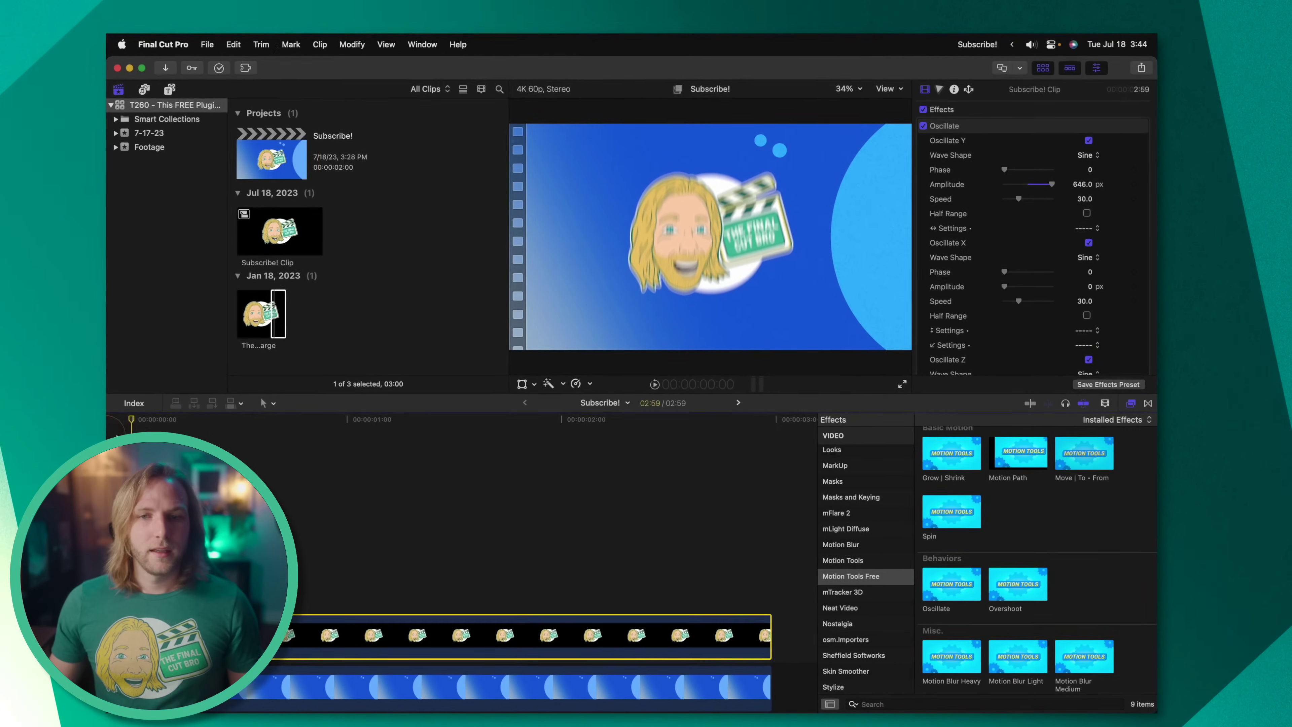